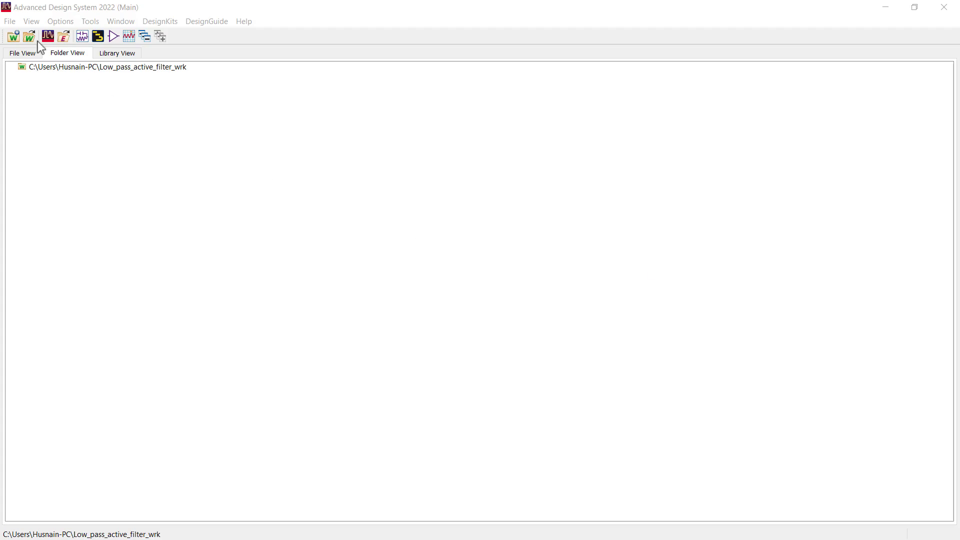
Start a new schematic through File > New > Schematic
left_click(10, 21)
mouse_move(59, 38)
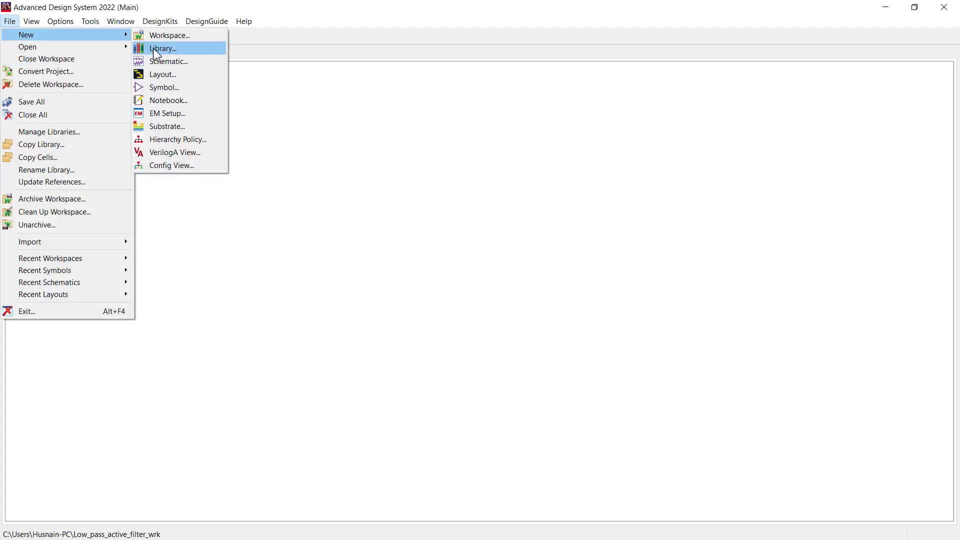
left_click(159, 61)
Create the cell_1 schematic and place two resistors, R1 and R2
left_click(464, 305)
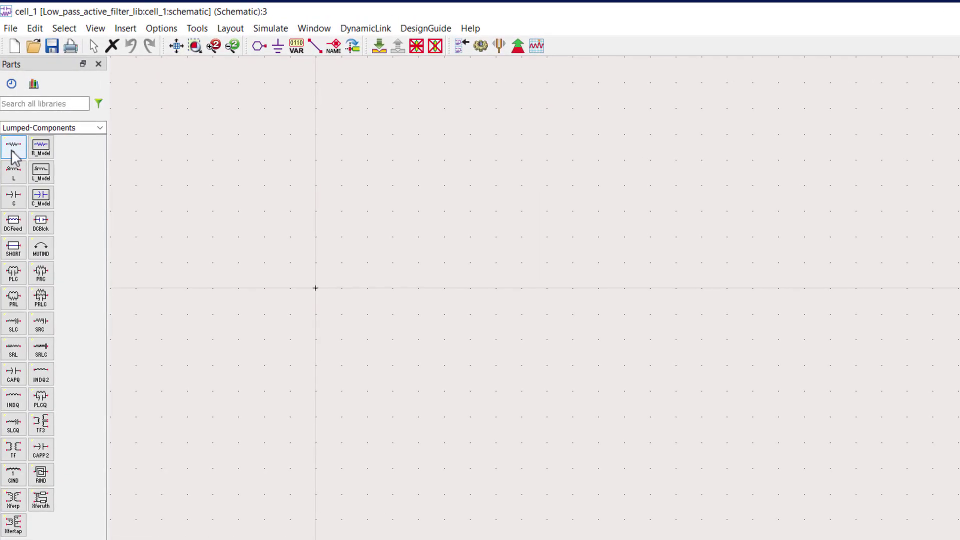
left_click(12, 151)
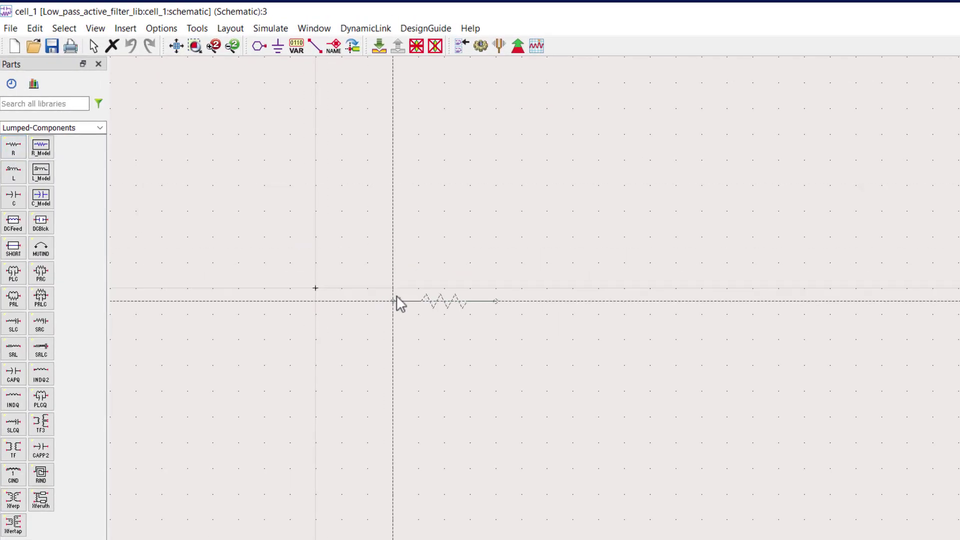
left_click(445, 377)
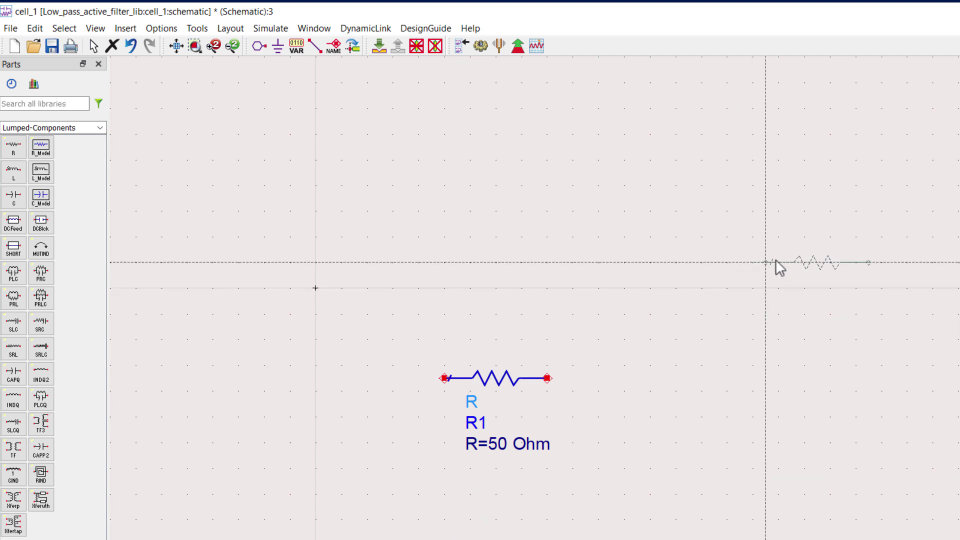
left_click(804, 237)
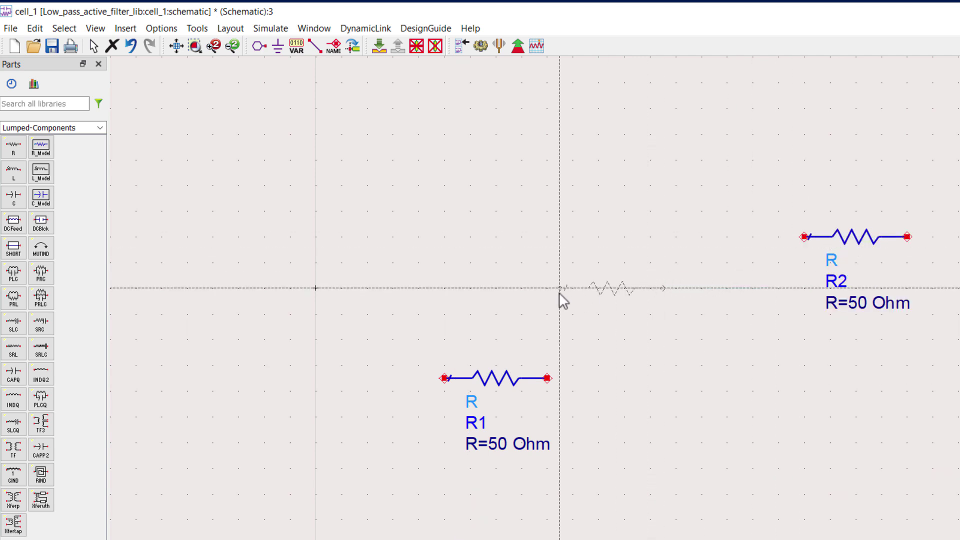
key("Escape")
Place capacitor C1 above R2
left_click(14, 198)
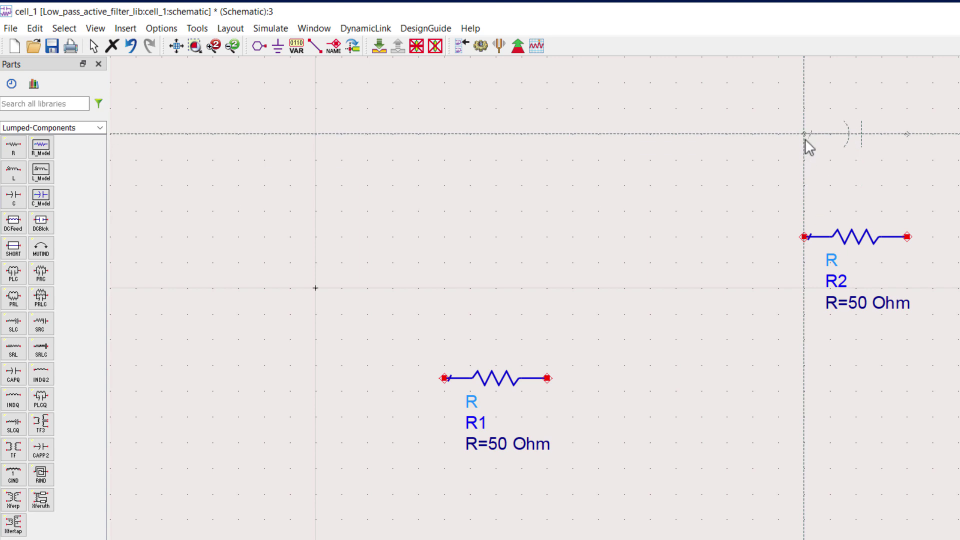
left_click(804, 134)
key("Escape")
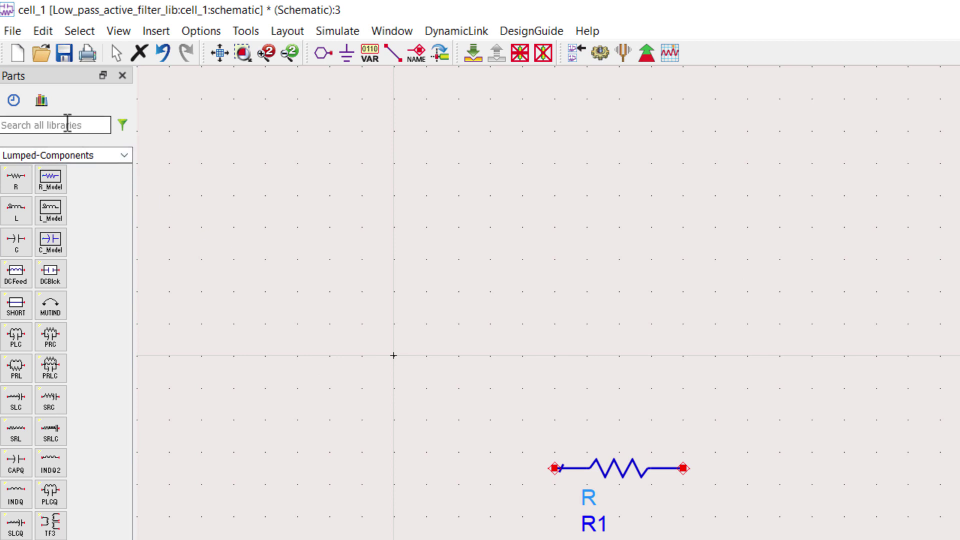
Search parts for 'op' and place OpAmp AMP1 below R2 and C1, right of R1
type("op")
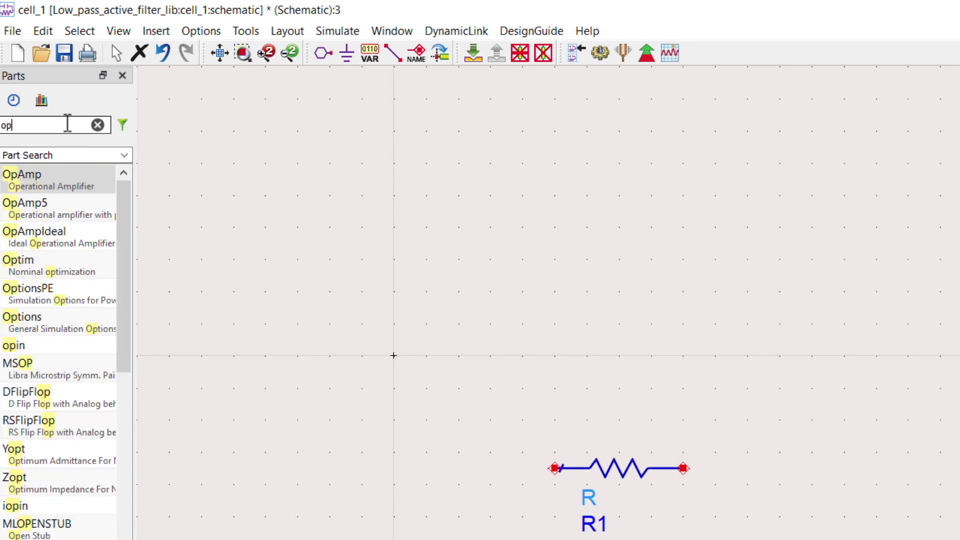
left_click(25, 189)
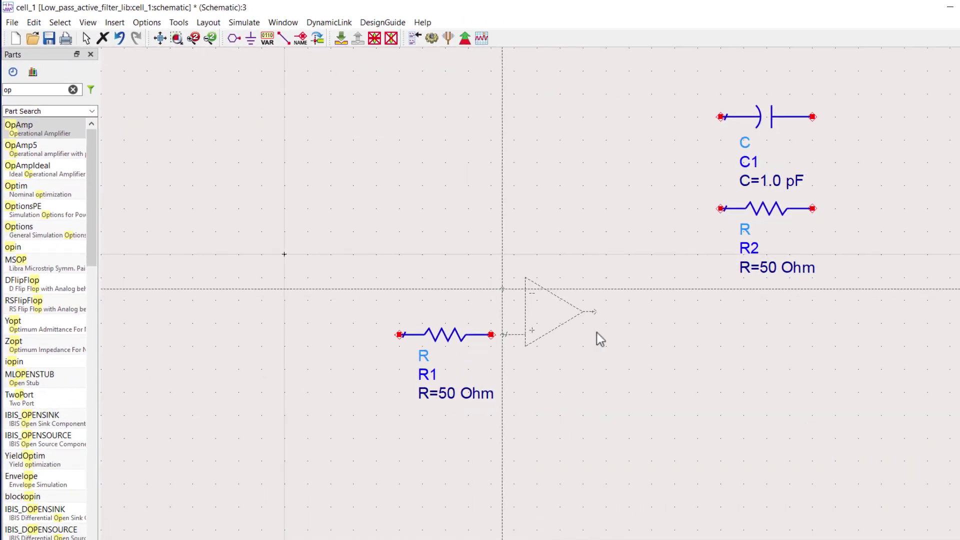
left_click(716, 326)
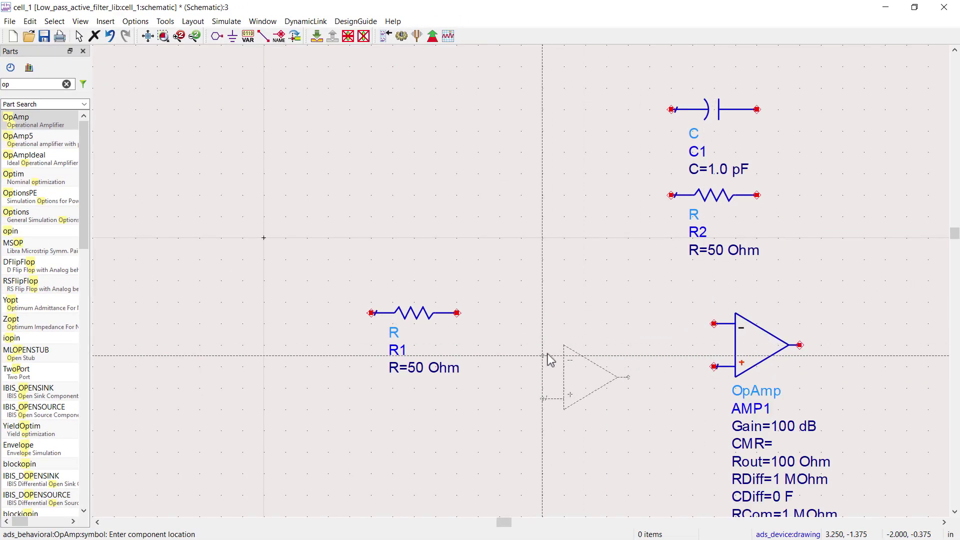
key("Escape")
left_click_drag(760, 345, 717, 335)
left_click(512, 433)
Wire R1 to the inverting input, with R2 and C1 as parallel feedback to the output
left_click(148, 35)
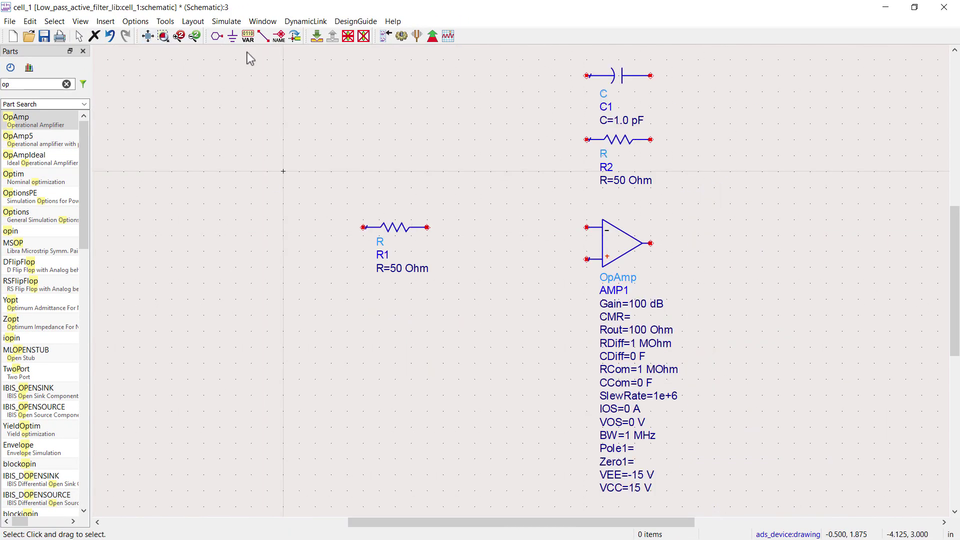
left_click(262, 35)
left_click(587, 228)
left_click(586, 75)
left_click(651, 140)
left_click(651, 243)
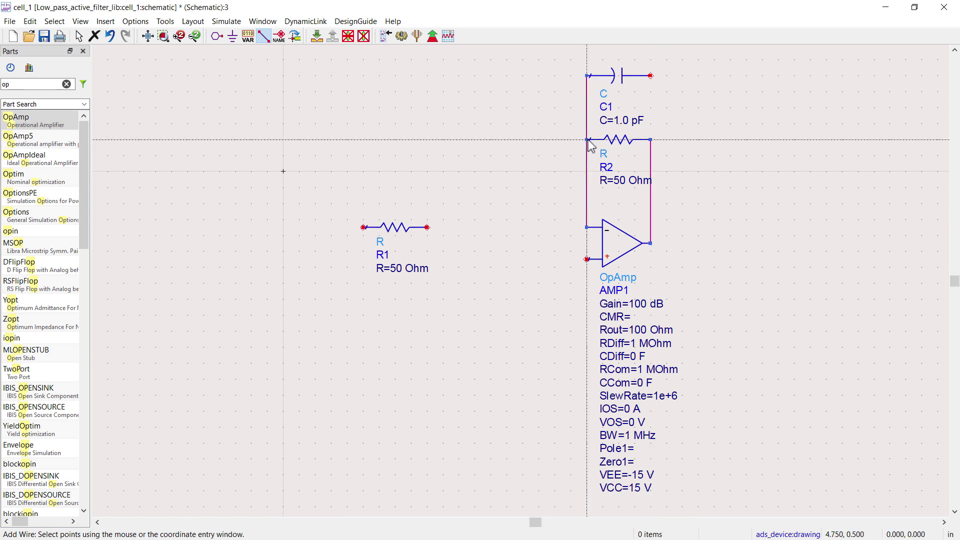
left_click(650, 75)
left_click(650, 139)
left_click(426, 227)
left_click(587, 228)
left_click(651, 243)
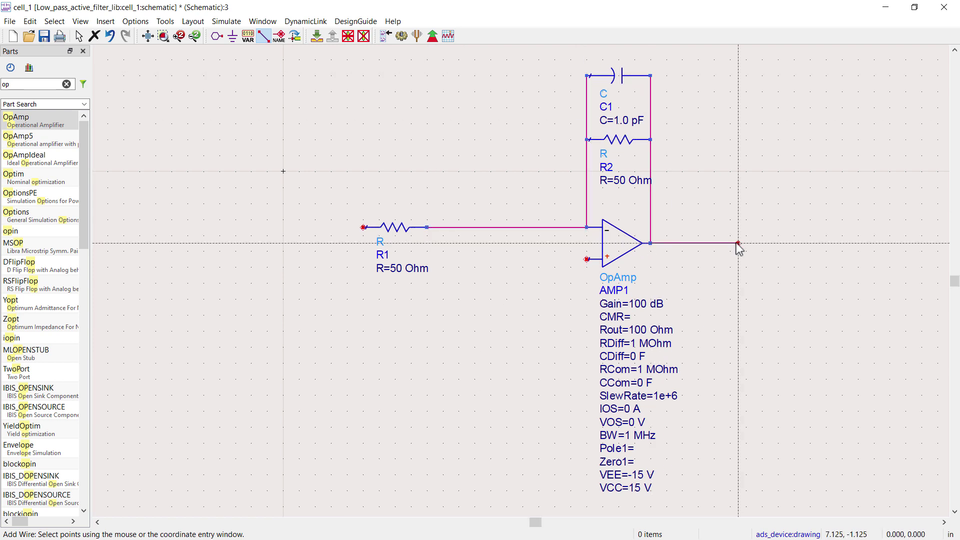
left_click(738, 243)
key("Escape")
Shift the feedback wires outward so the R2–C1 loop lines up neatly
left_click(651, 193)
left_click_drag(651, 193, 682, 197)
left_click(652, 119)
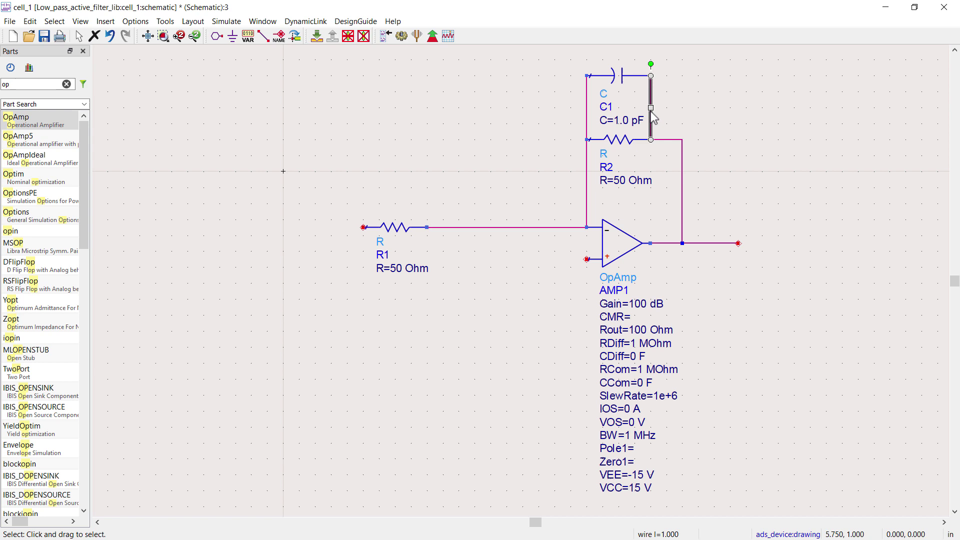
left_click_drag(653, 118, 681, 109)
left_click(583, 75)
left_click_drag(582, 75, 555, 80)
left_click_drag(585, 189, 556, 187)
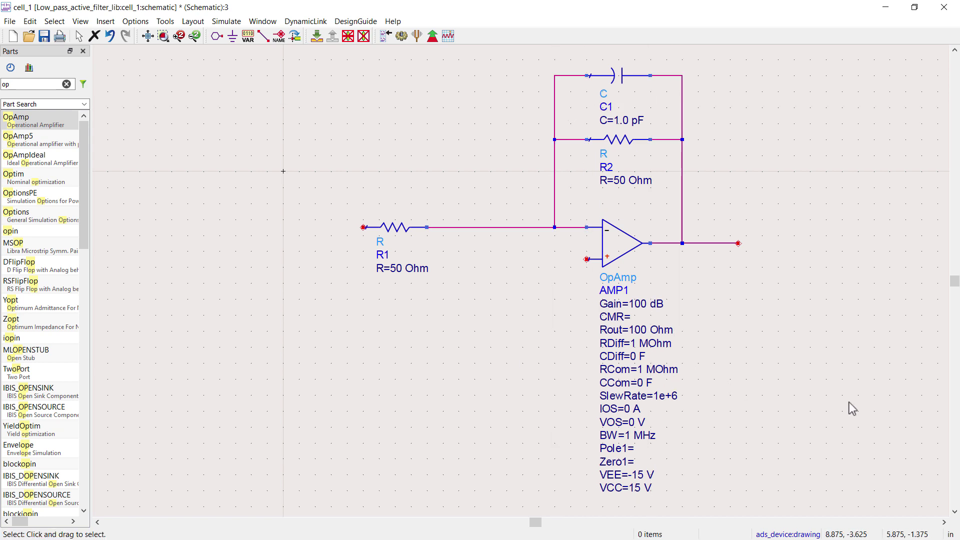
Place a ground below the op-amp and wire the non-inverting input to it
left_click(232, 36)
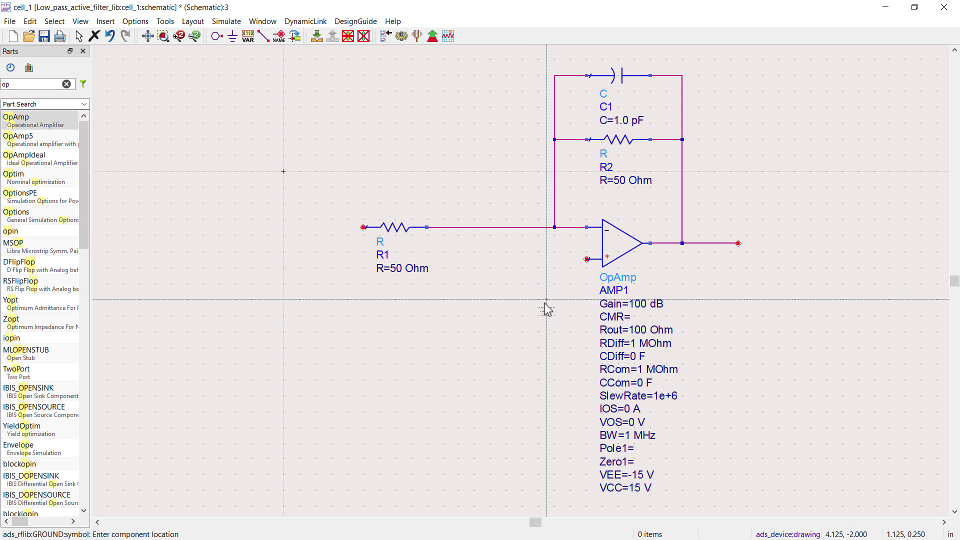
left_click(546, 300)
key("Escape")
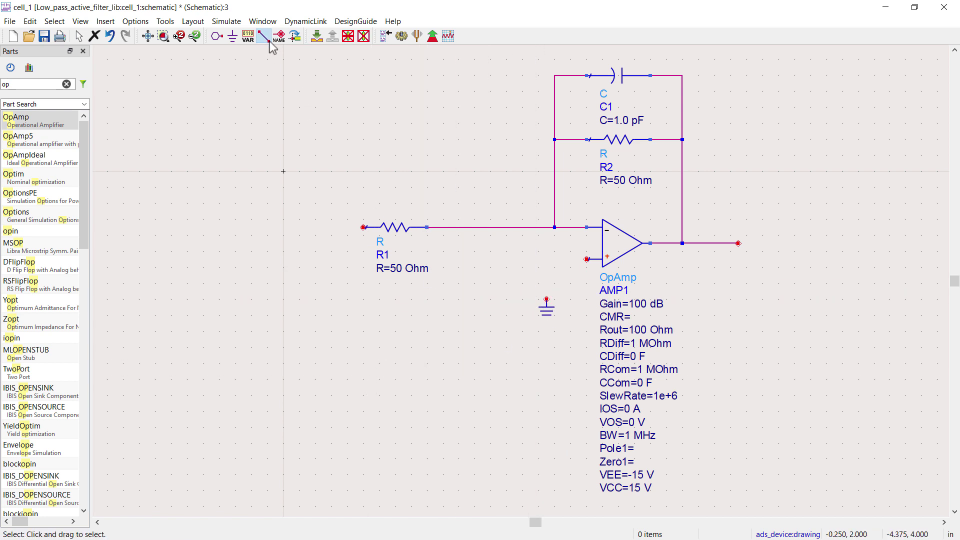
left_click(264, 36)
left_click(586, 259)
left_click(546, 299)
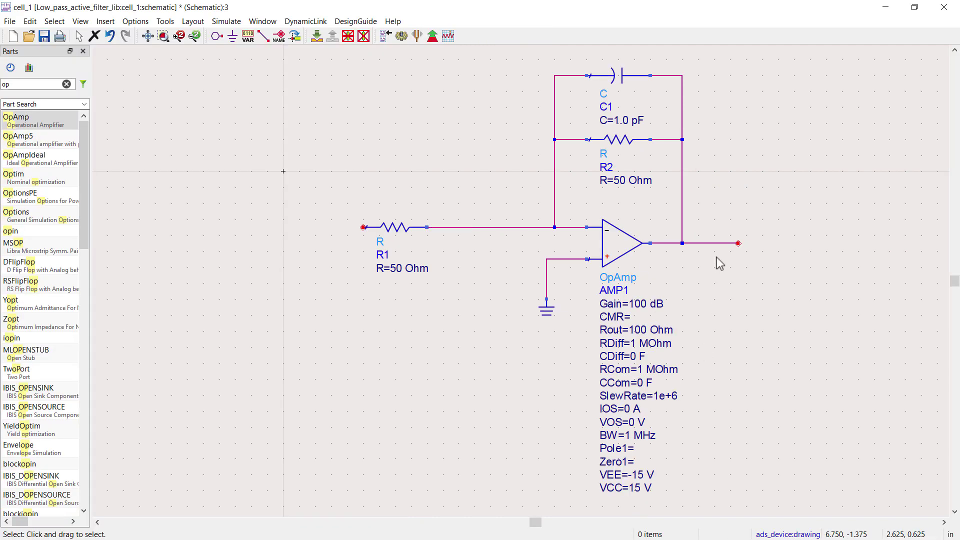
Set AMP1 gain to 80 dB, R1 to 1 kOhm and R2 to 10 kOhm
double_click(647, 303)
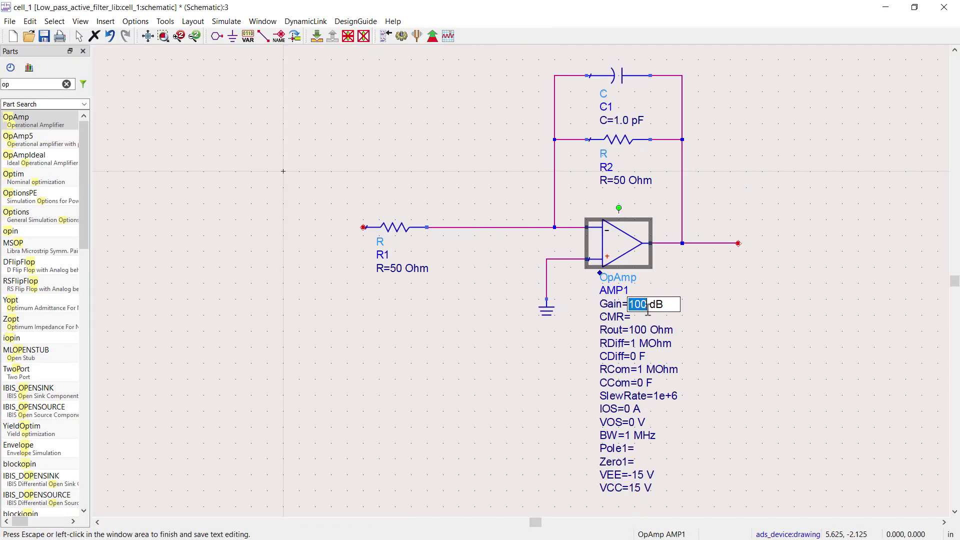
type("80")
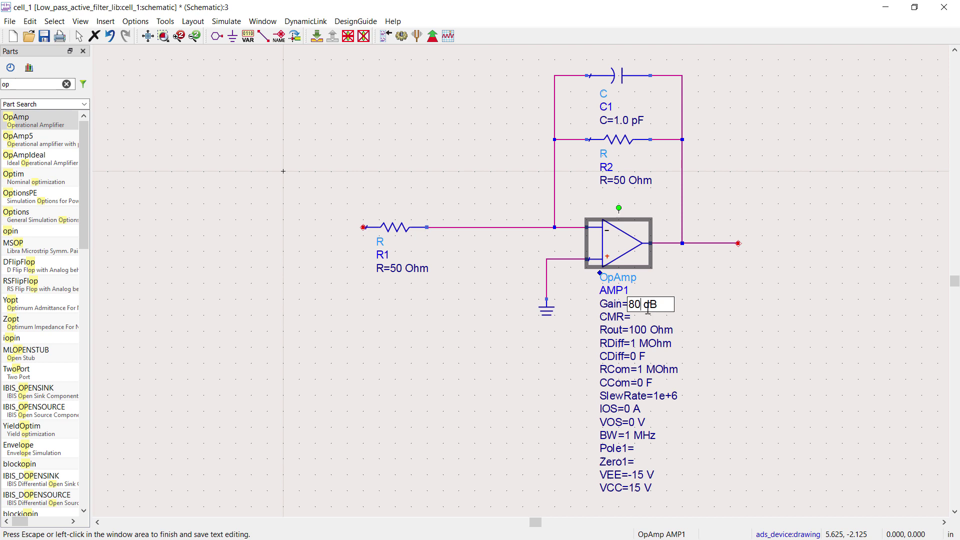
left_click(778, 365)
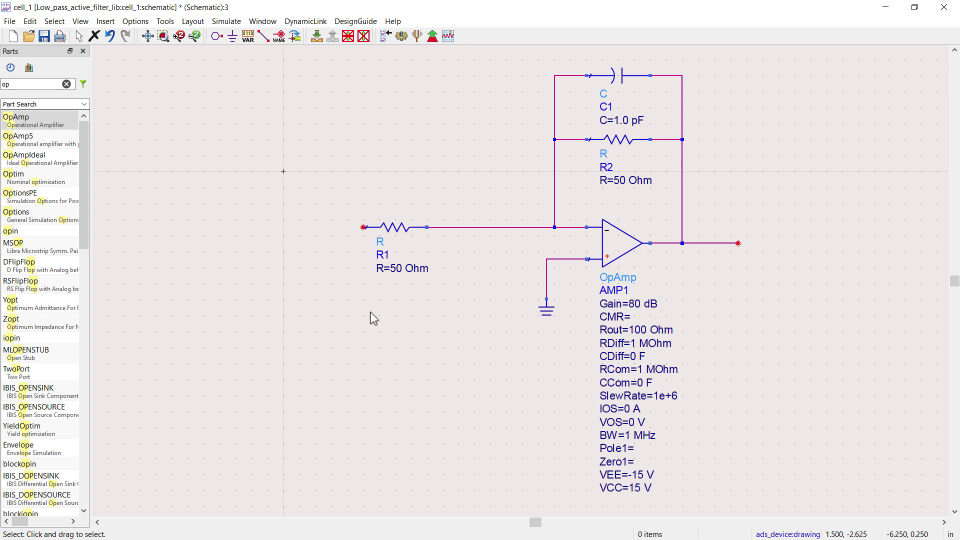
double_click(400, 271)
type("1 ")
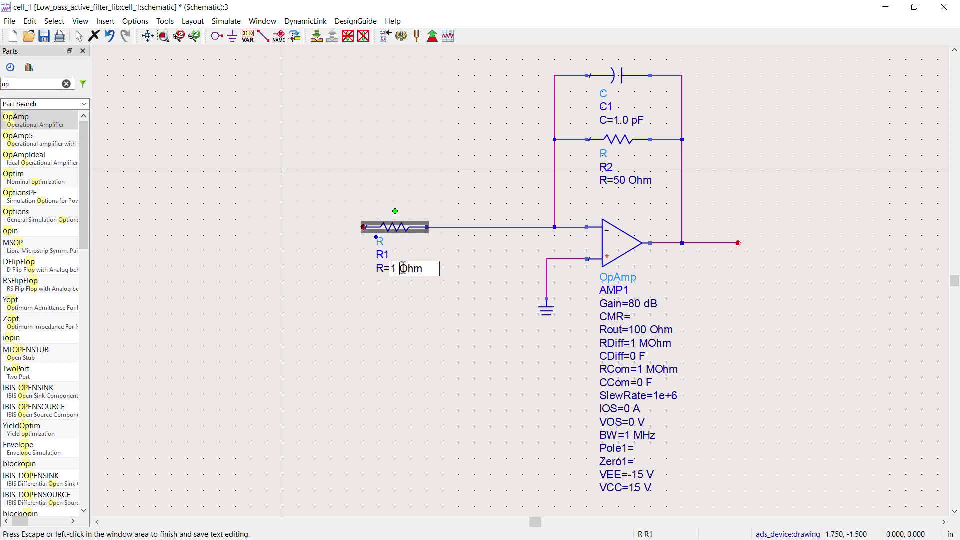
type("k")
left_click(380, 398)
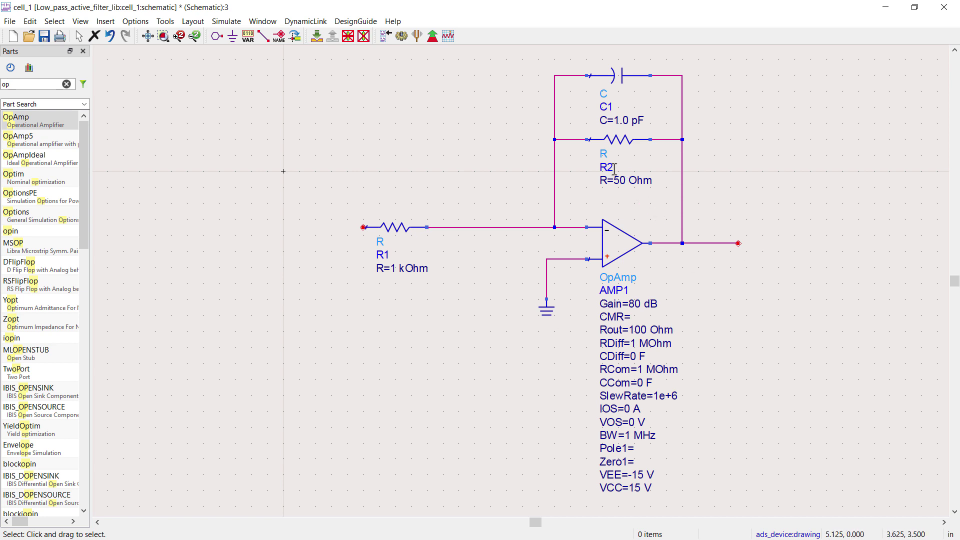
double_click(628, 180)
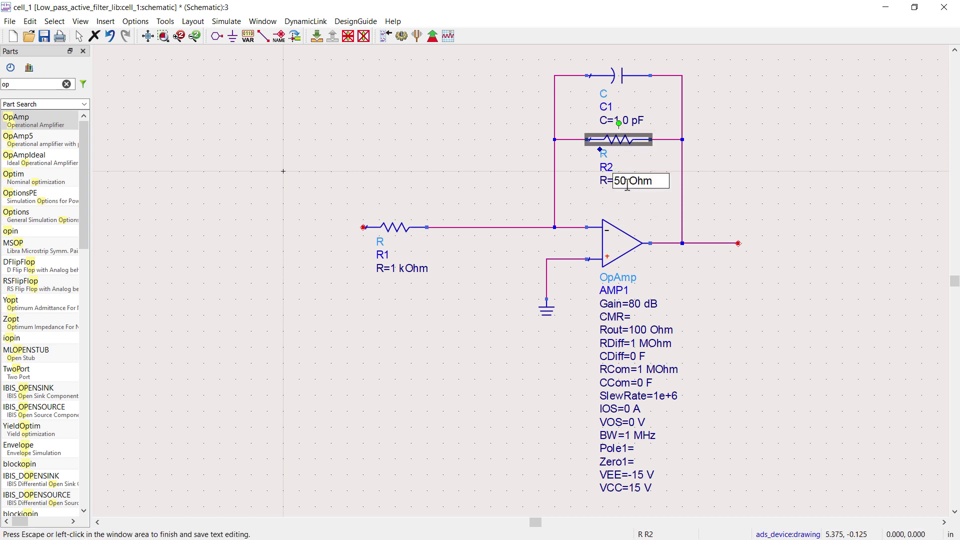
type("10 k")
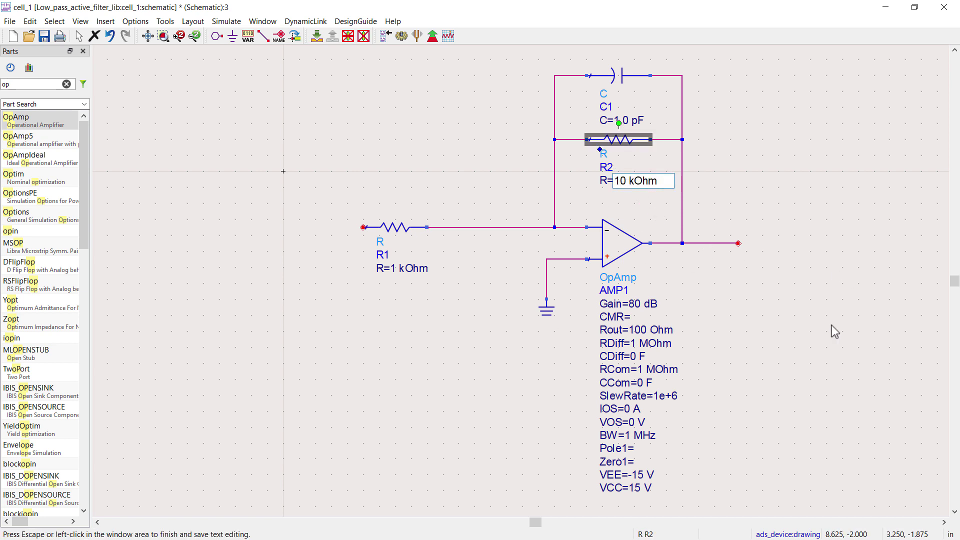
left_click(353, 437)
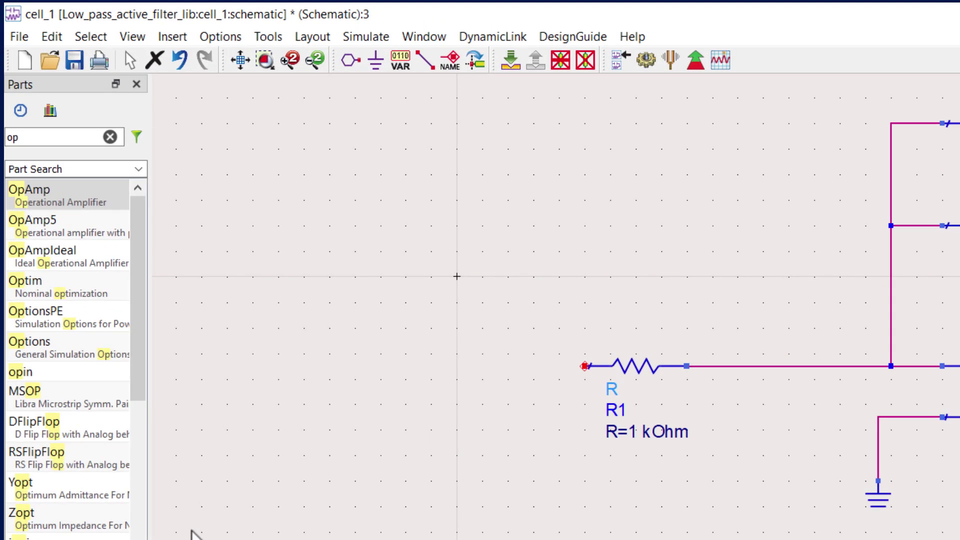
Place an AC simulation controller AC1 from the Simulation-AC palette right of the circuit
left_click(110, 137)
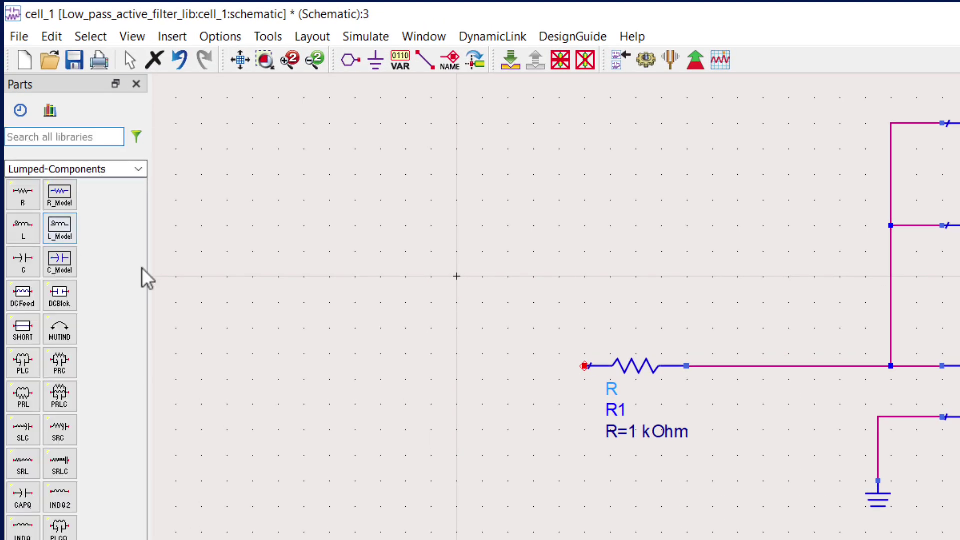
left_click(133, 170)
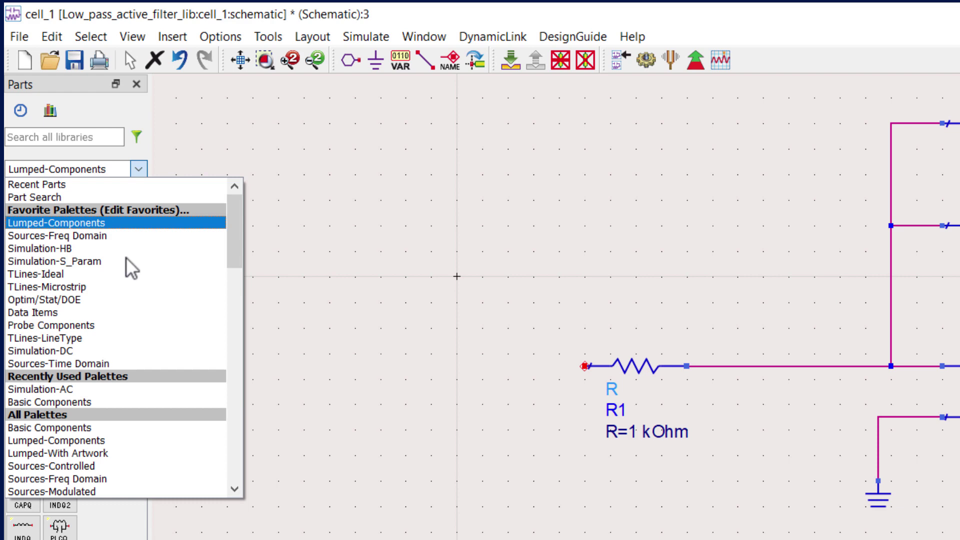
left_click(55, 389)
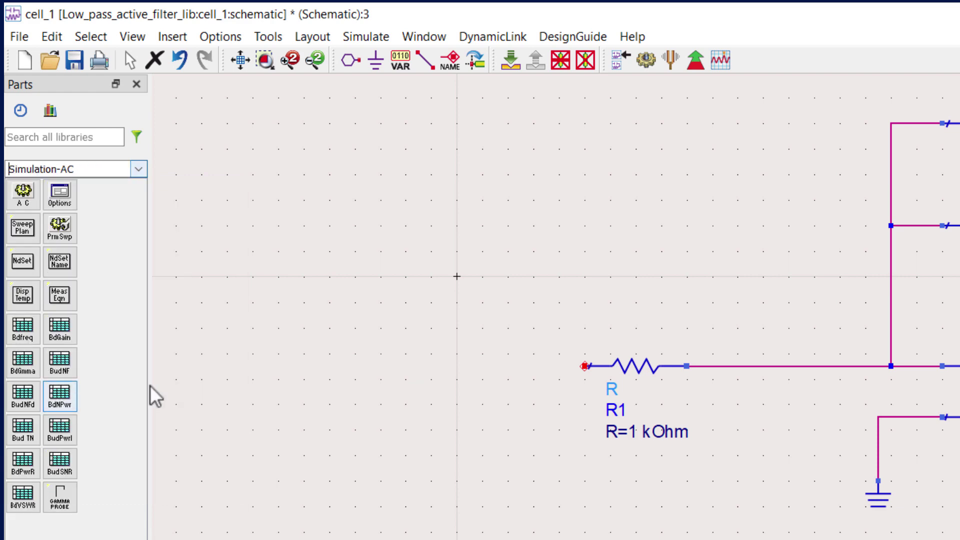
left_click(23, 192)
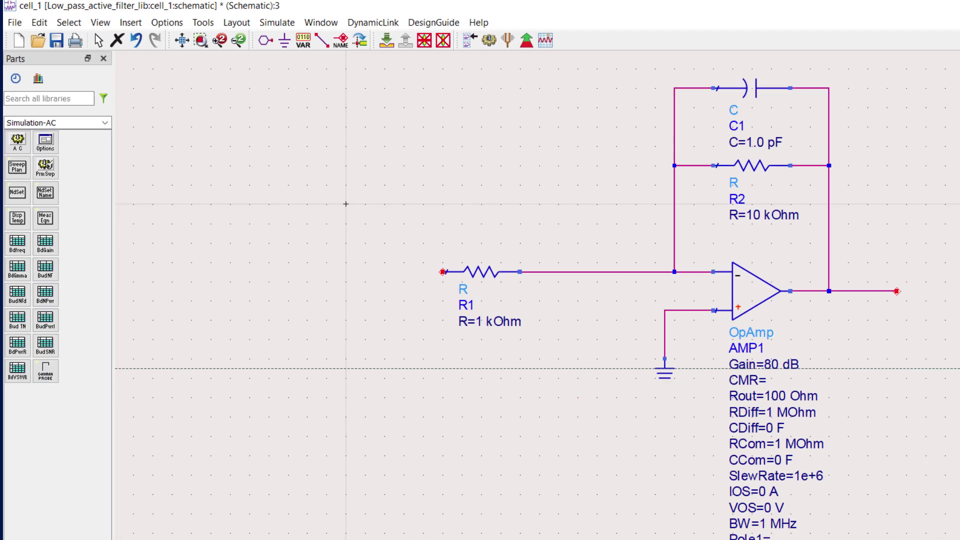
left_click(806, 269)
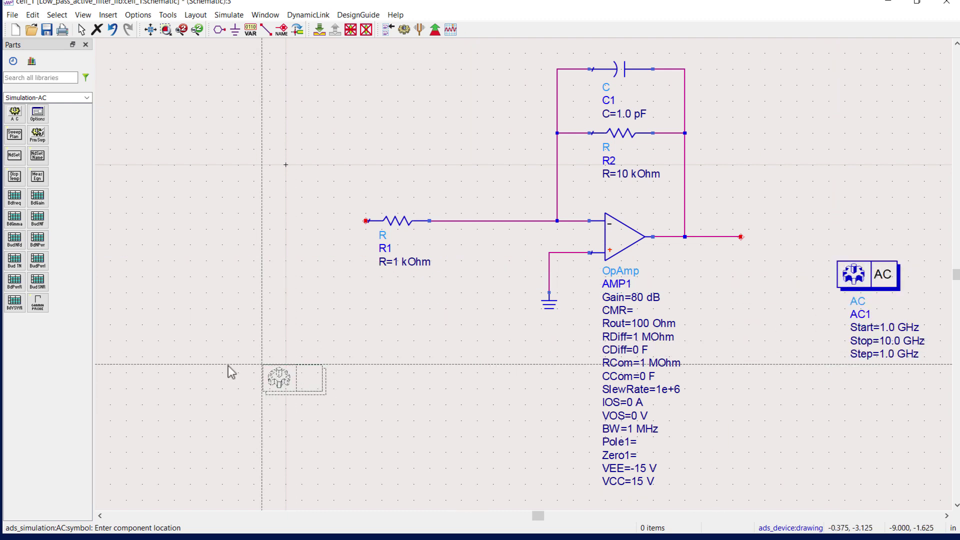
key("Escape")
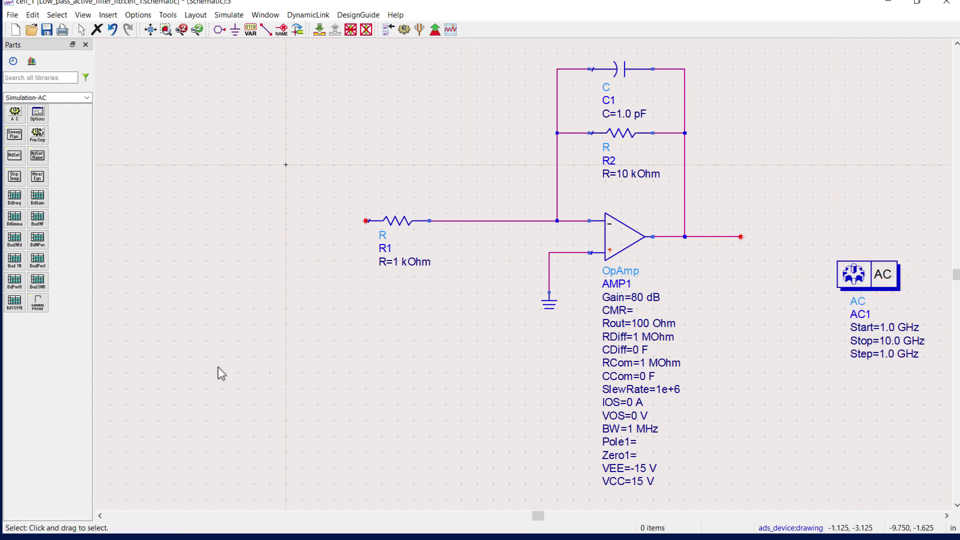
left_click(151, 30)
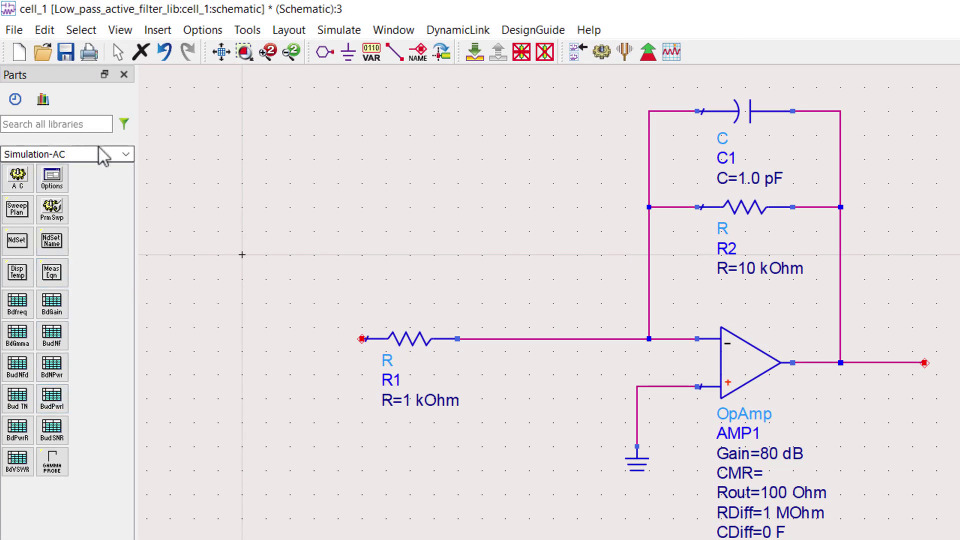
Place a V_AC source SRC1 below R1's input end and ground its minus terminal
left_click(124, 159)
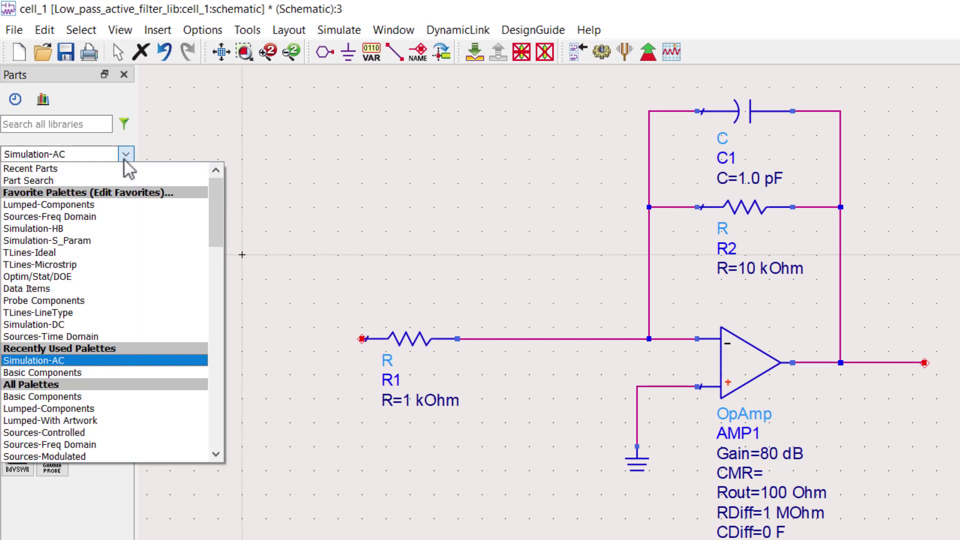
left_click(56, 217)
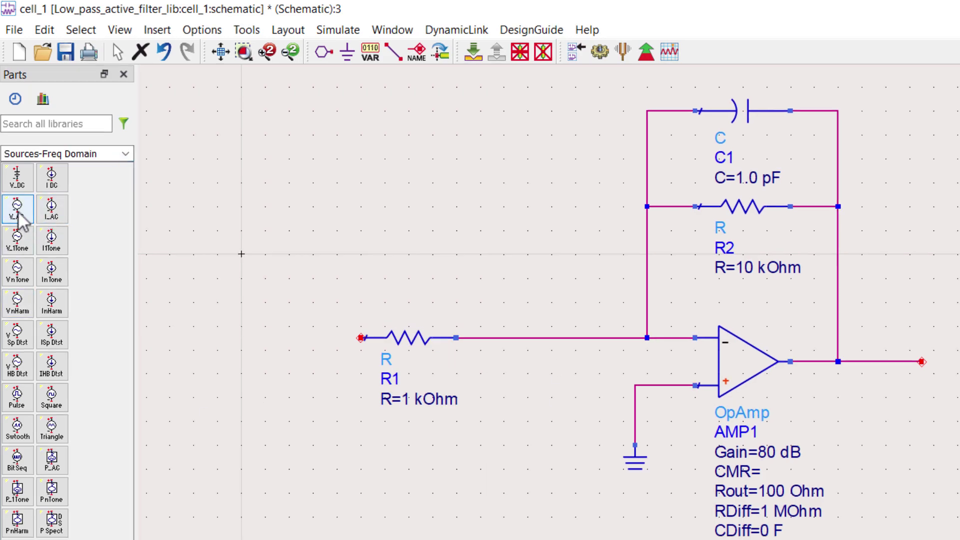
left_click(18, 213)
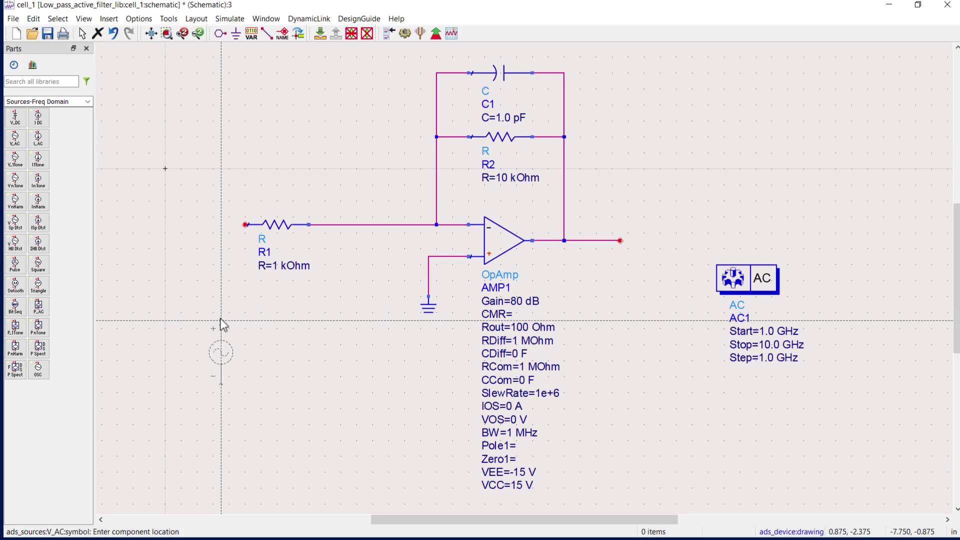
left_click(237, 307)
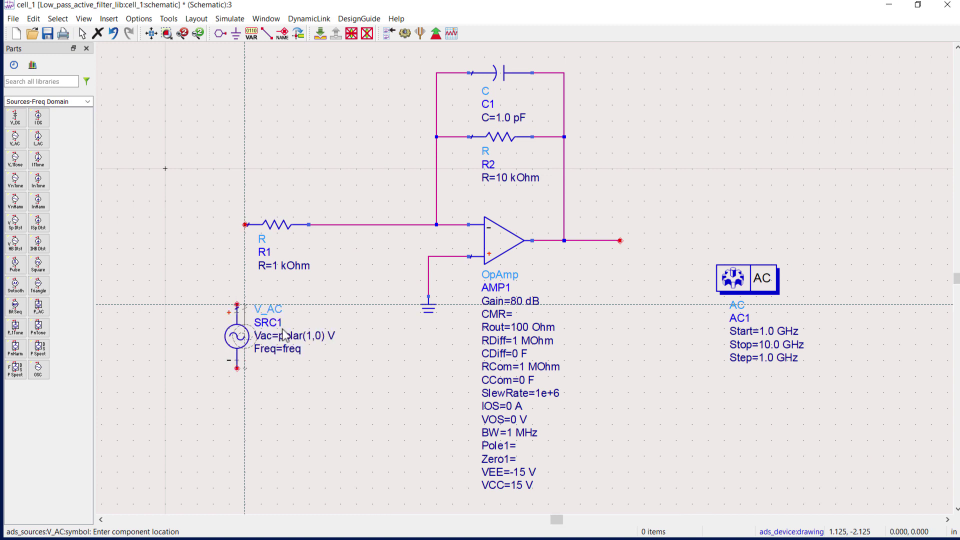
key("Escape")
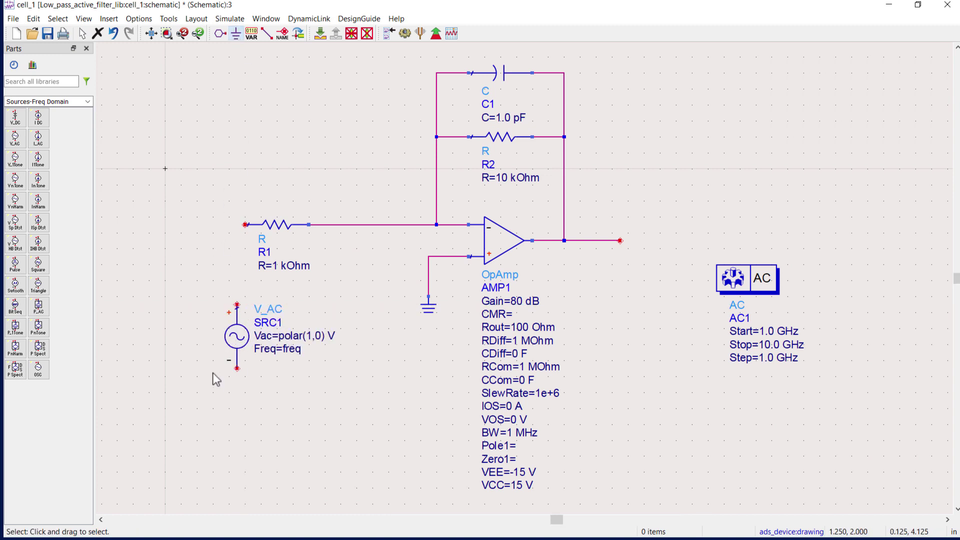
left_click(235, 33)
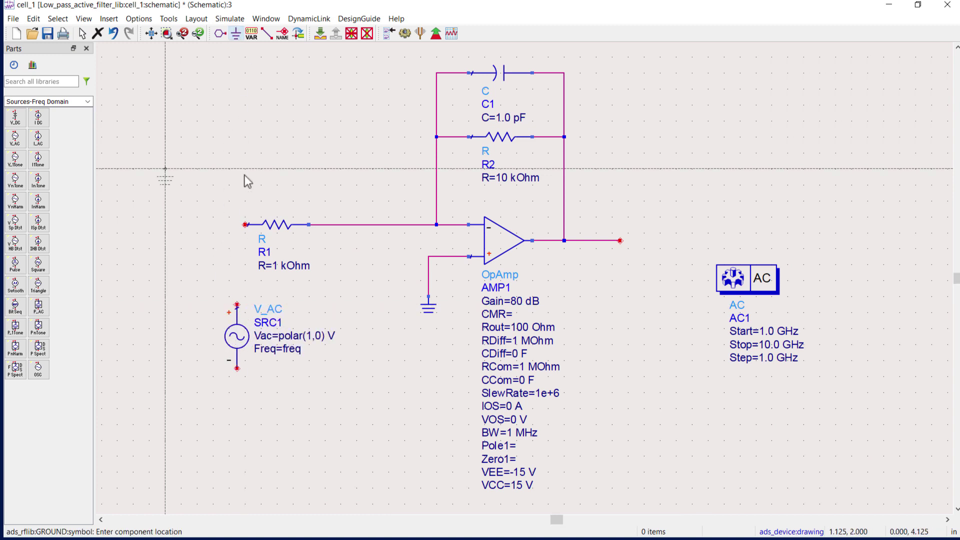
left_click(238, 371)
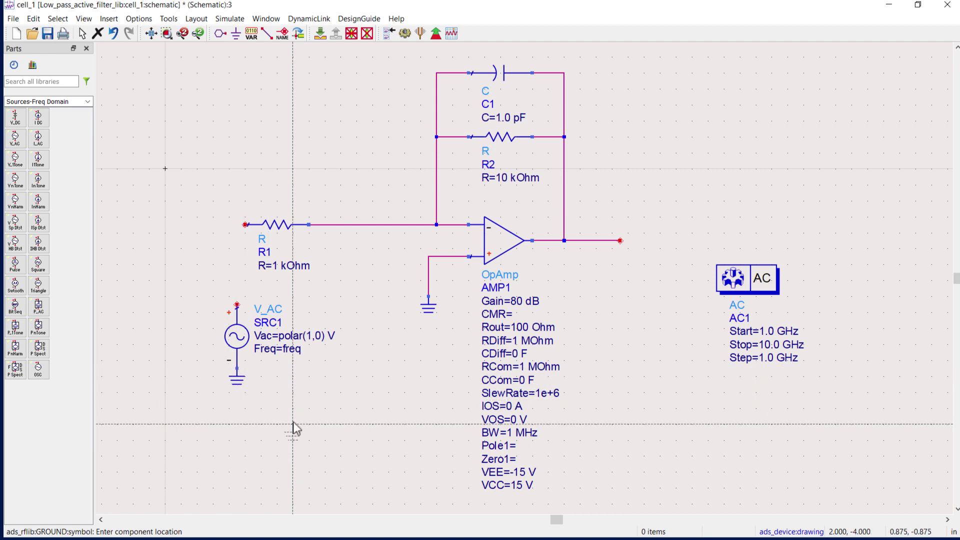
Wire SRC1's plus terminal to R1's left terminal
key("Escape")
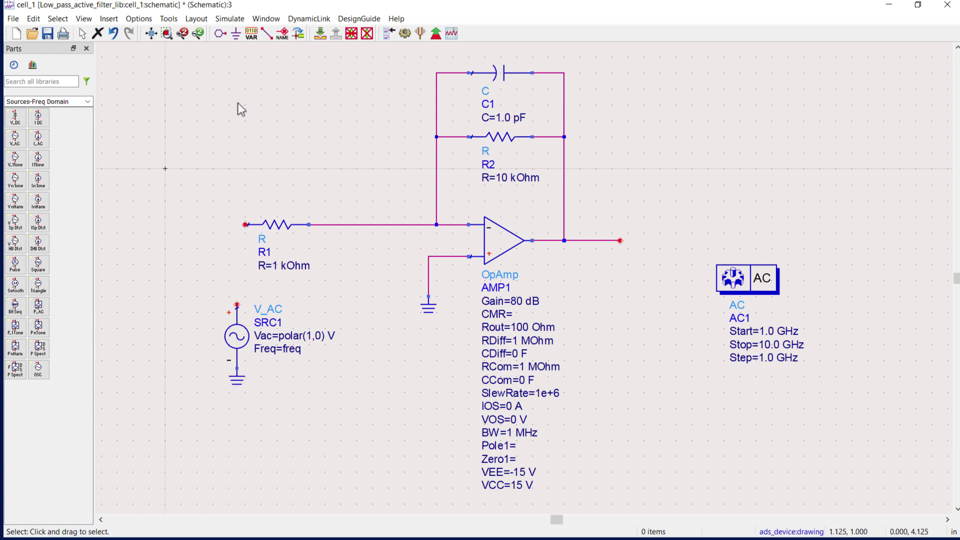
left_click(267, 33)
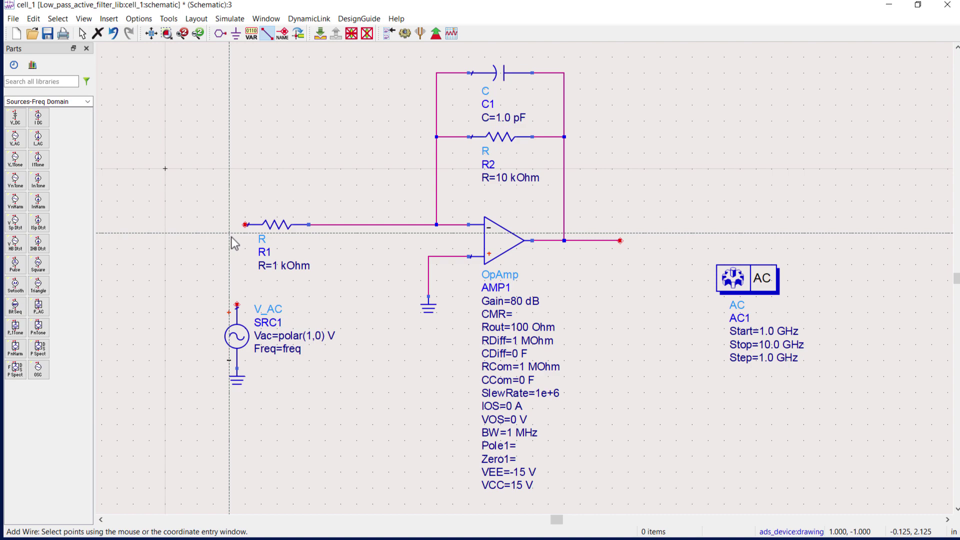
left_click(237, 304)
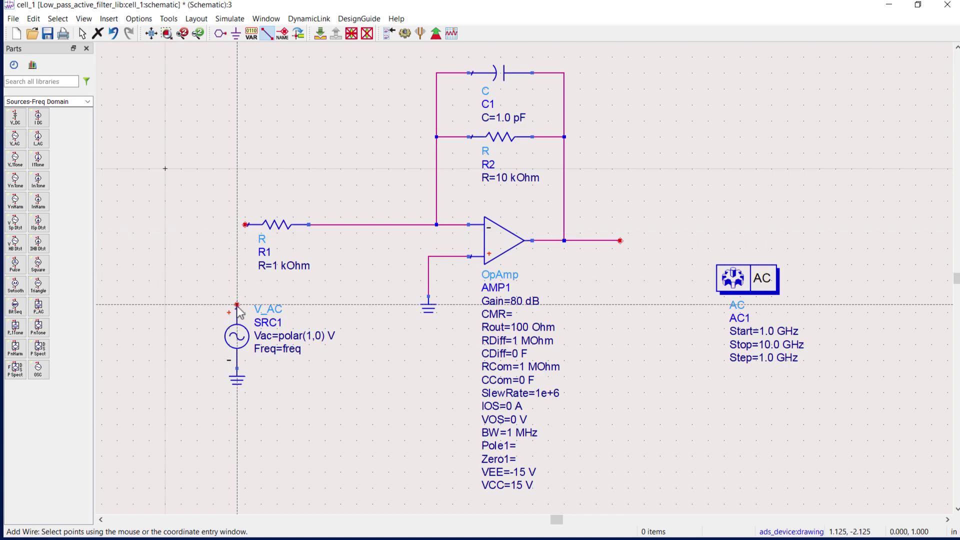
left_click(245, 224)
key("Escape")
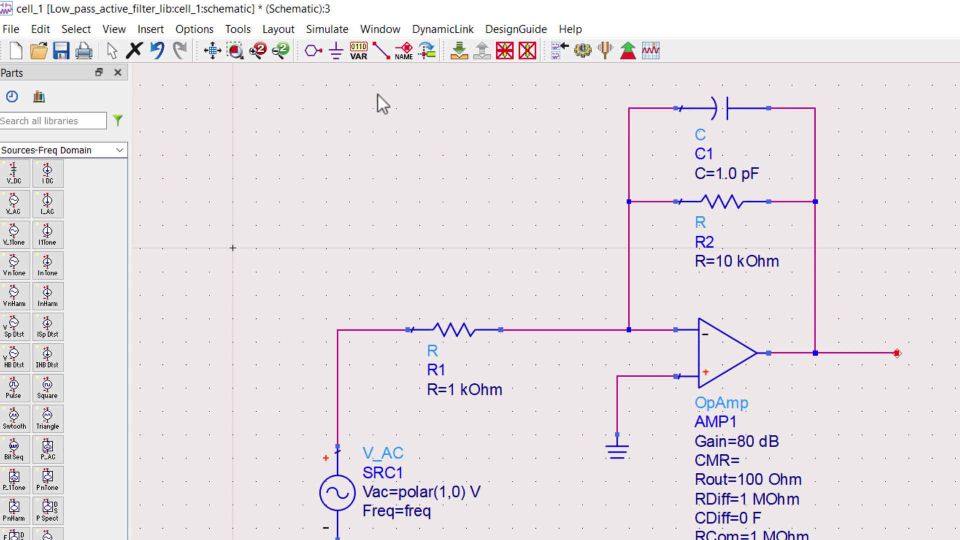
Label the input net Vin and the op-amp output net Vout
left_click(403, 54)
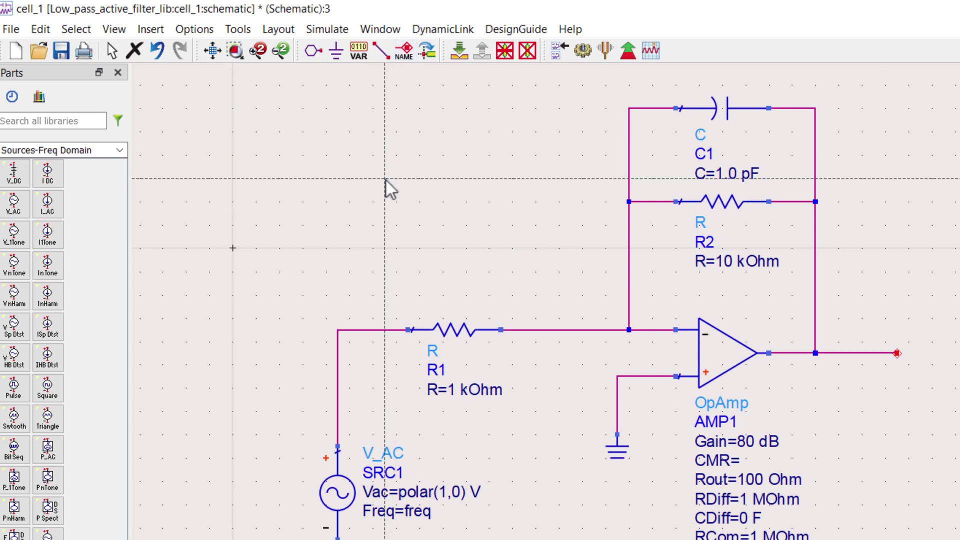
left_click(337, 330)
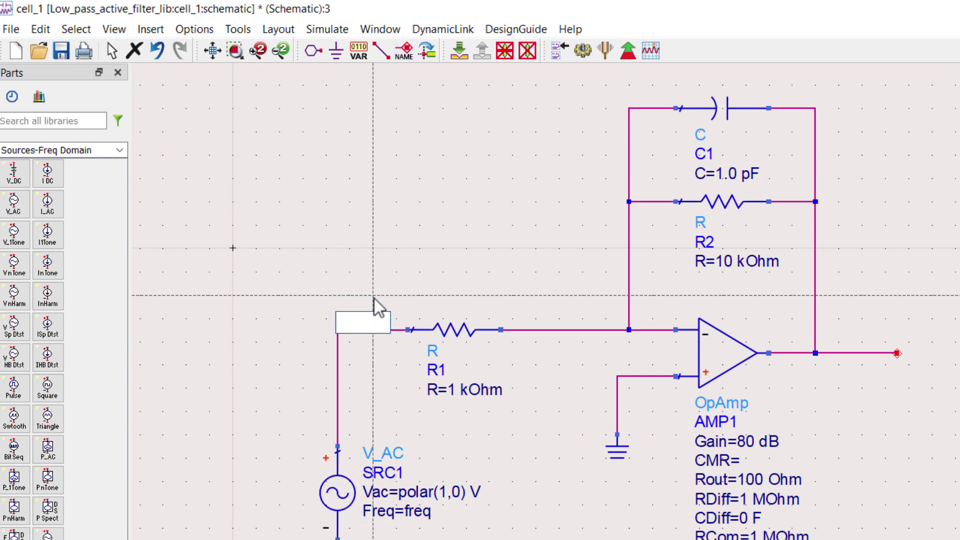
type("Vin")
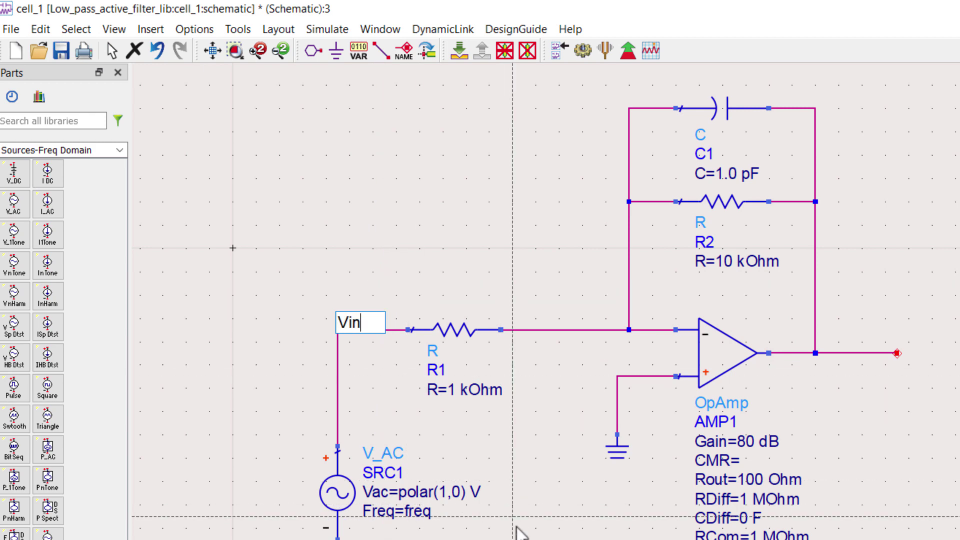
key("Return")
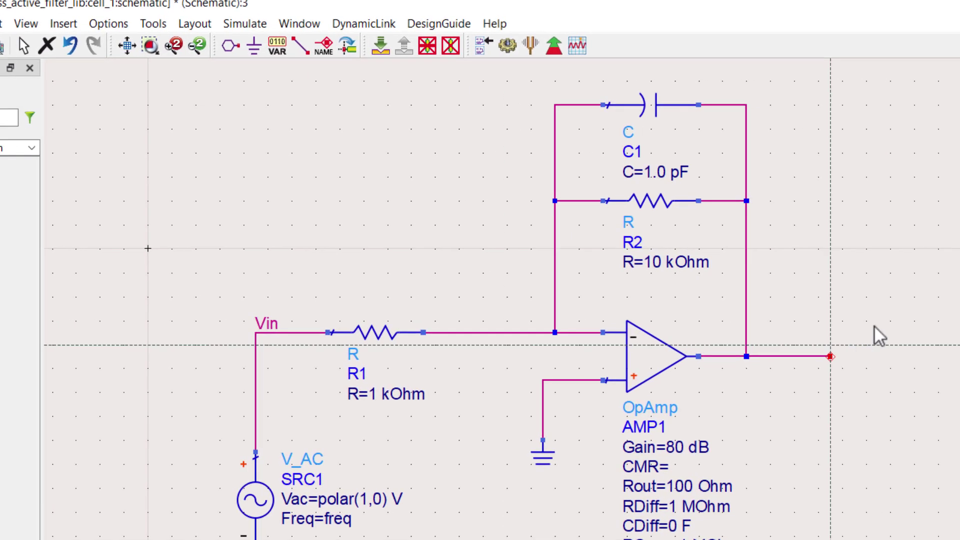
left_click(829, 357)
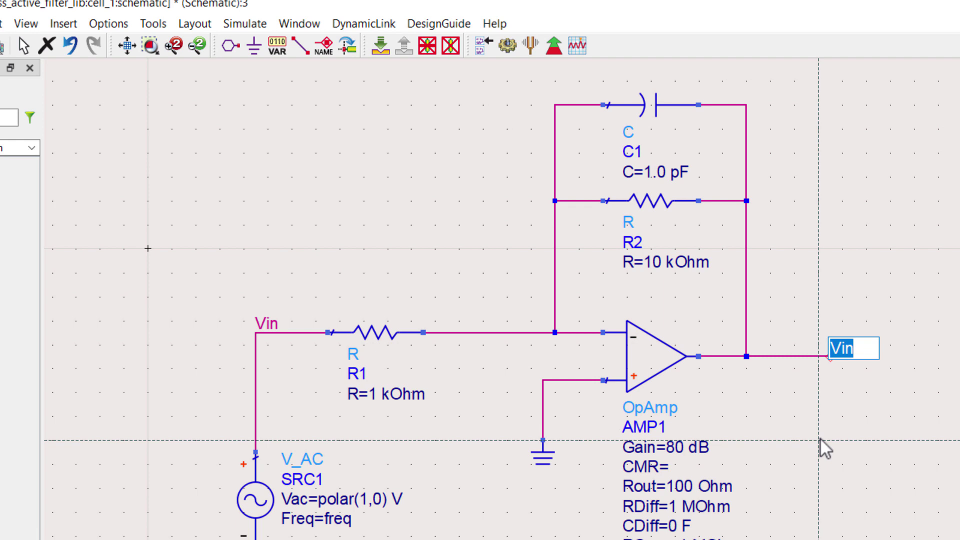
left_click(858, 350)
key("BackSpace")
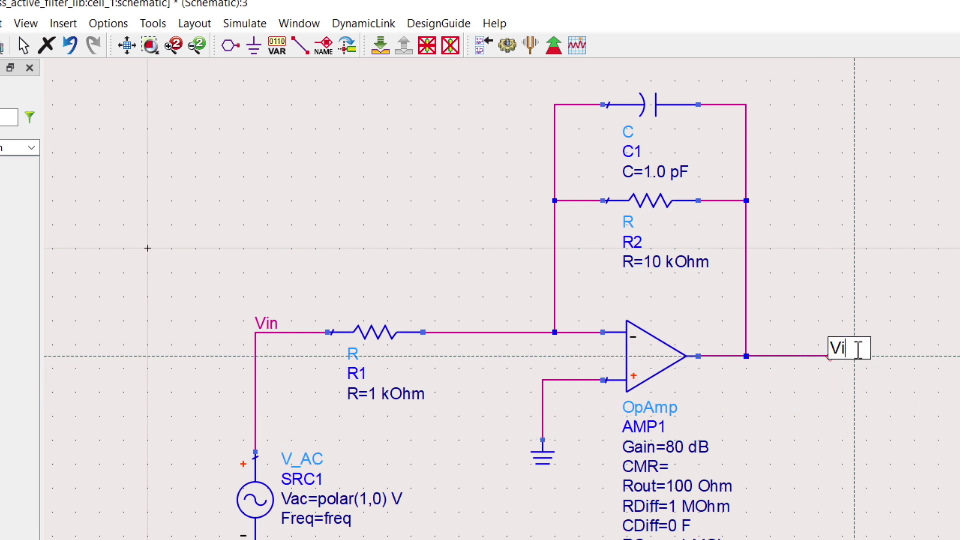
type("out")
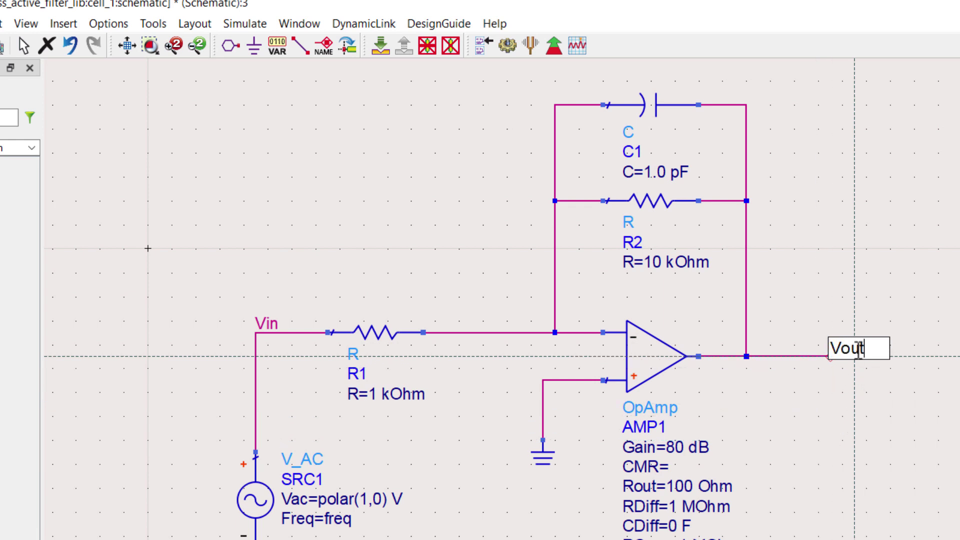
key("Return")
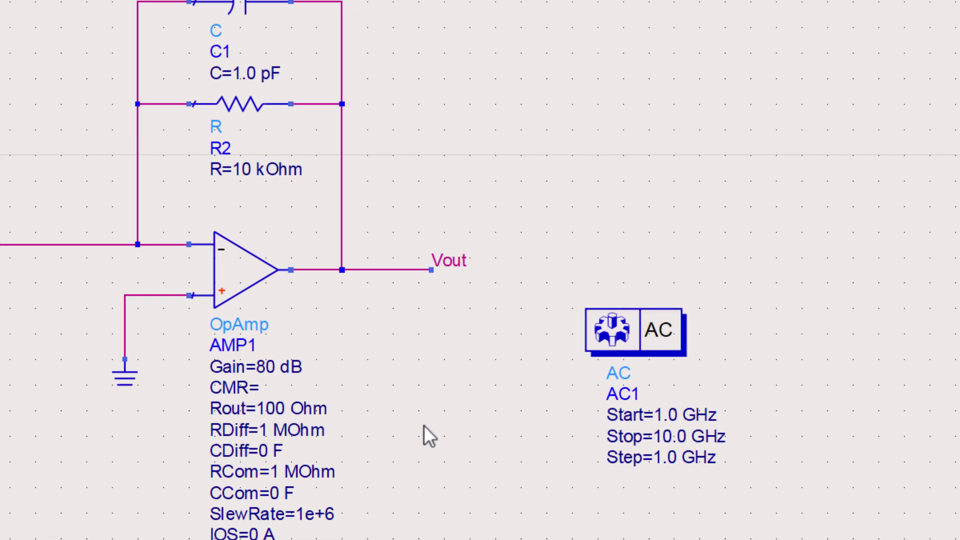
Change the AC1 Start frequency to 10.0 kHz
double_click(672, 418)
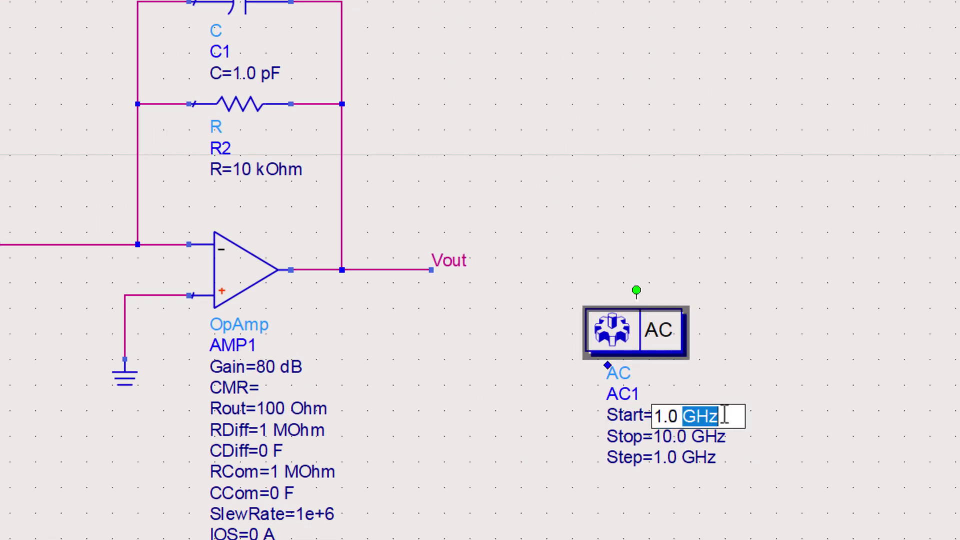
left_click(697, 419)
key("BackSpace")
type("k")
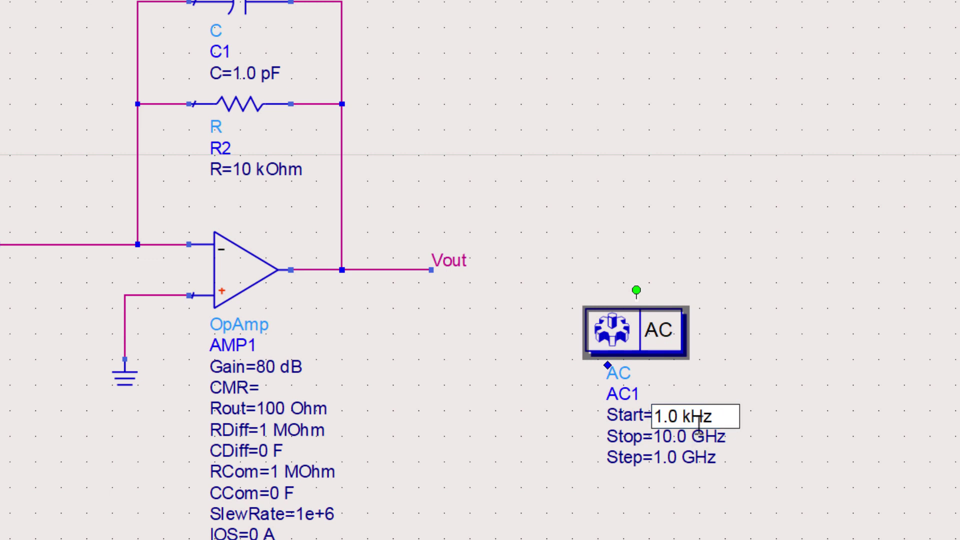
left_click(664, 417)
type("0")
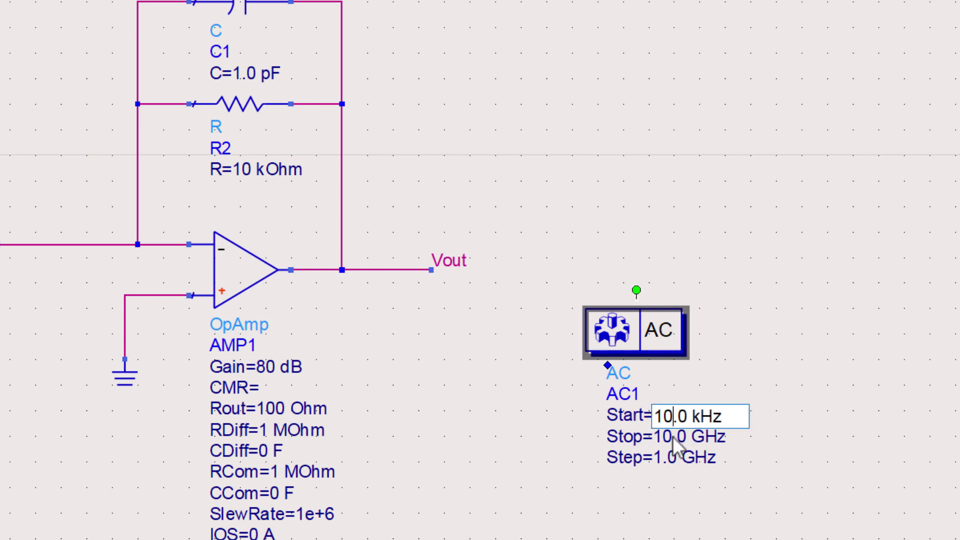
left_click(734, 443)
Change the AC1 Stop frequency to 20.0 MHz
double_click(708, 437)
left_click(674, 436)
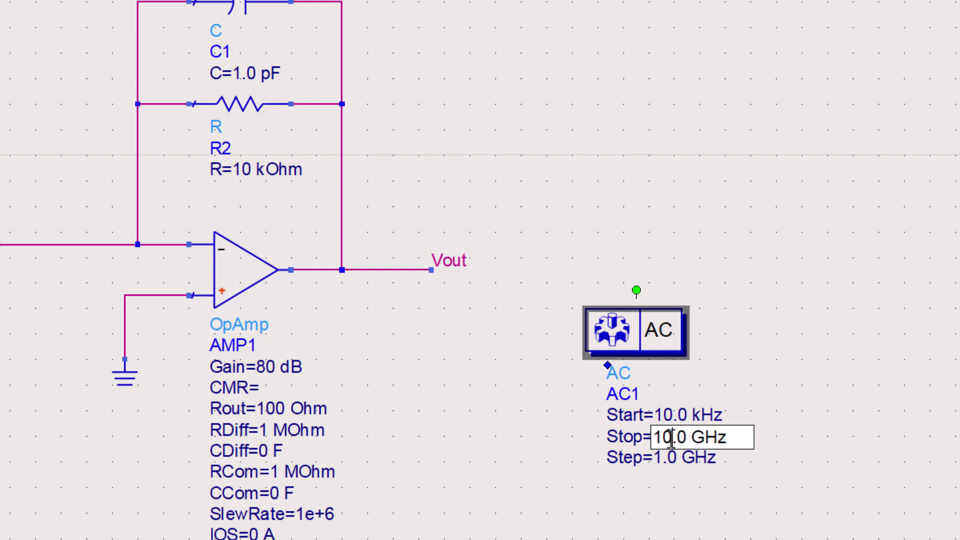
key("Left")
key("BackSpace")
type("2")
left_click(706, 437)
key("BackSpace")
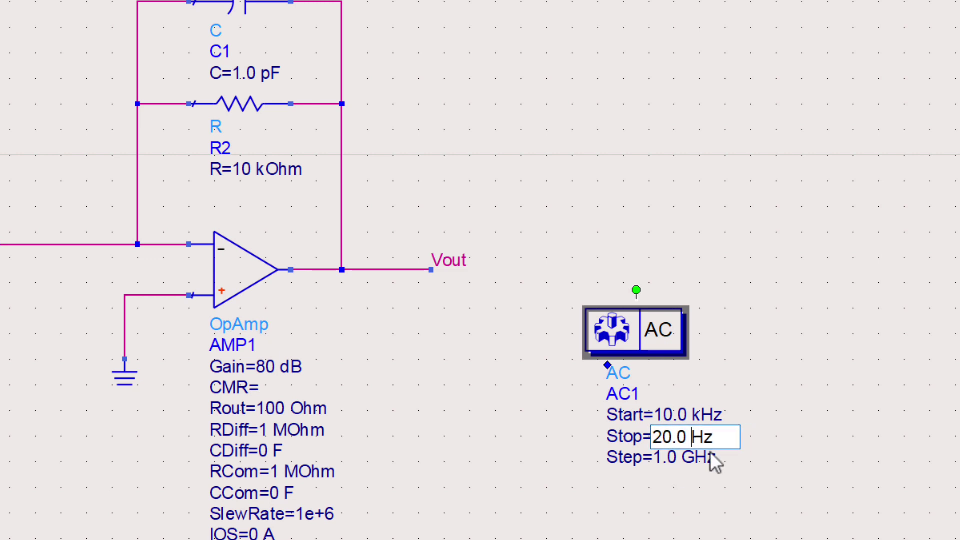
type("M")
key("Return")
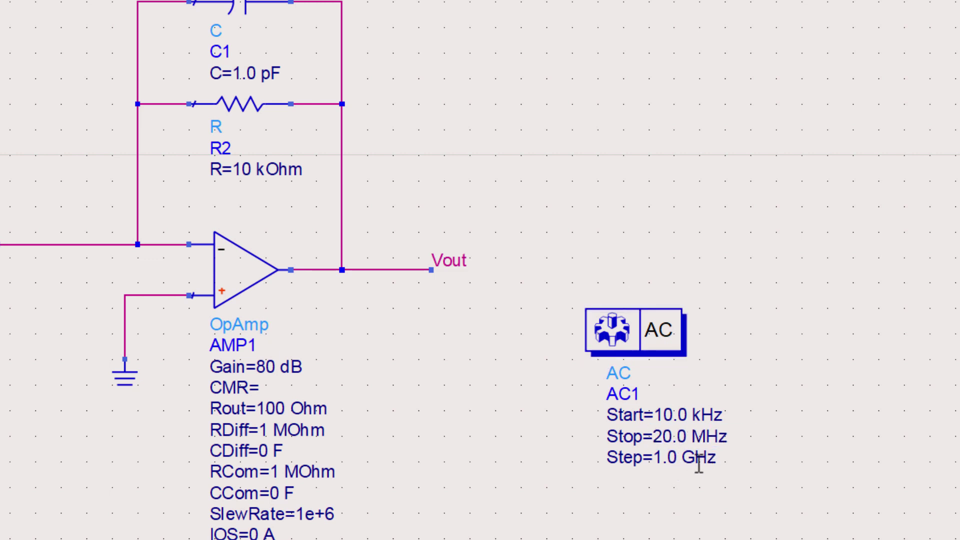
Change the AC1 sweep Step to 1.0 kHz
double_click(672, 456)
key("End")
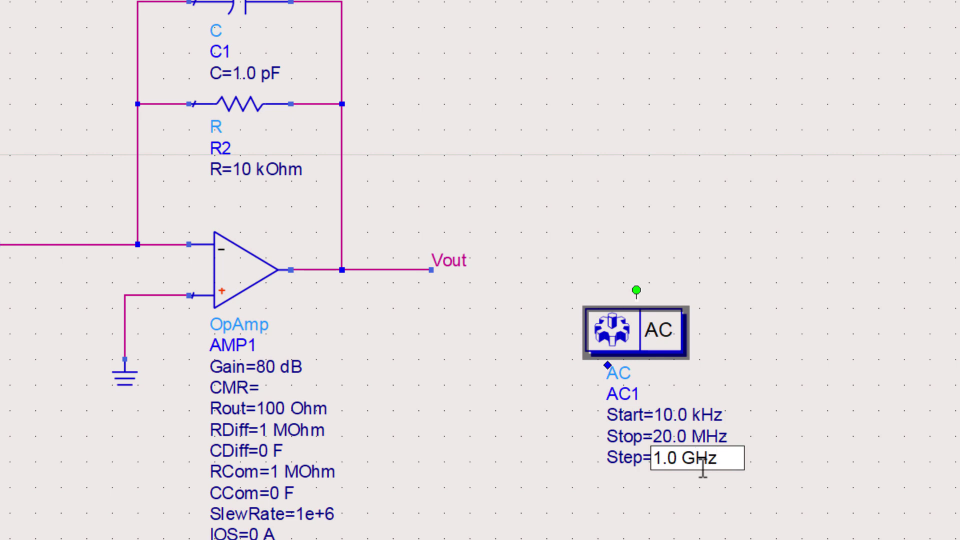
key("Left")
key("Left")
key("BackSpace")
type("k")
key("Left")
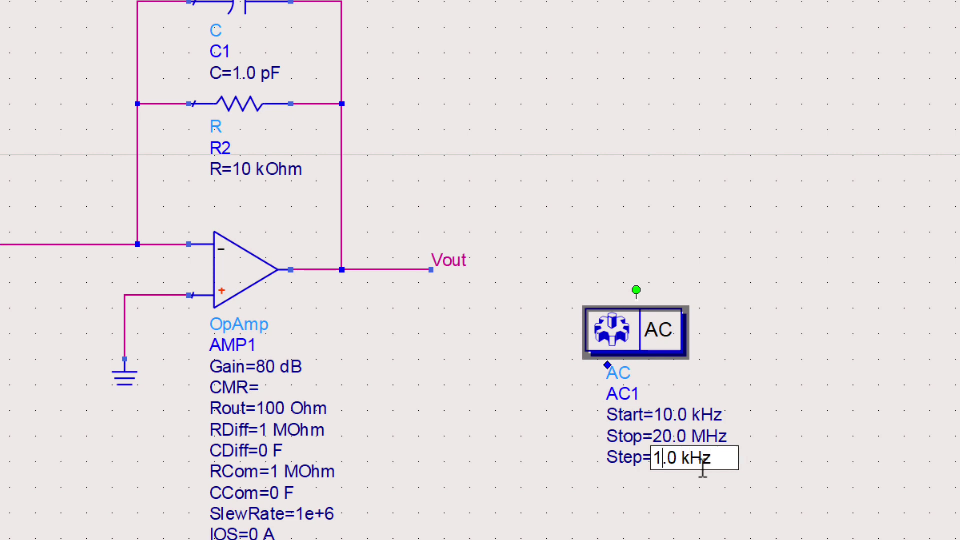
key("Return")
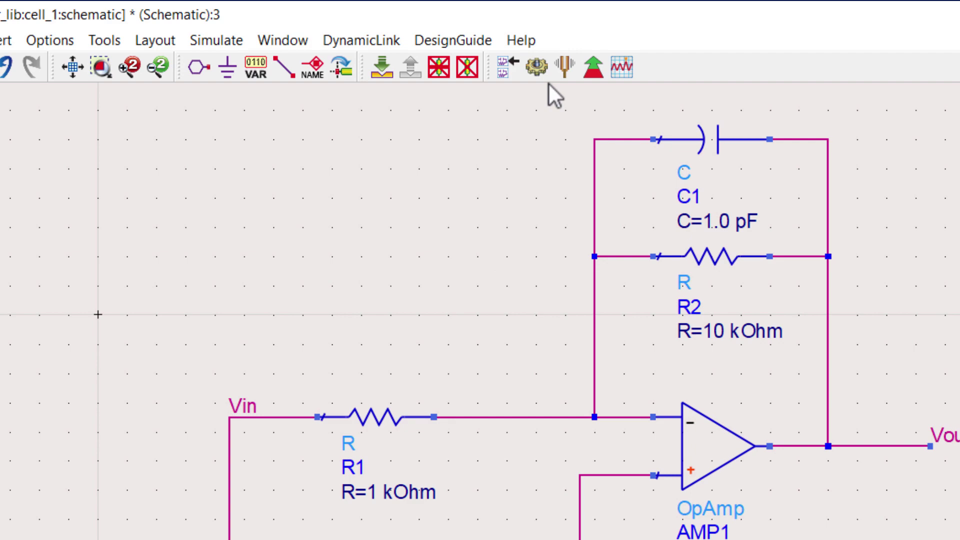
Run the AC simulation to open the cell_1 Data Display
left_click(535, 67)
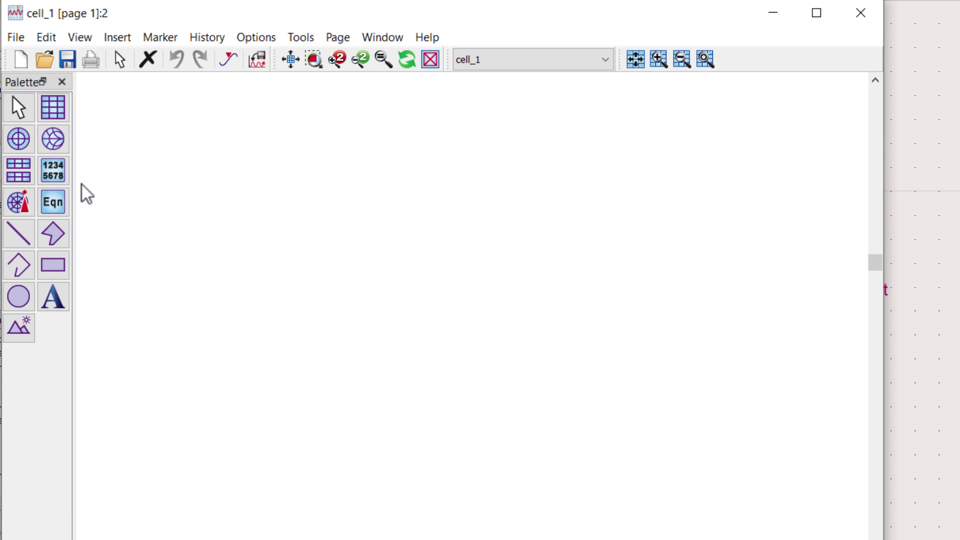
Place a new equation on the Data Display page and begin it as 'Gain=db('
left_click(56, 210)
left_click(185, 120)
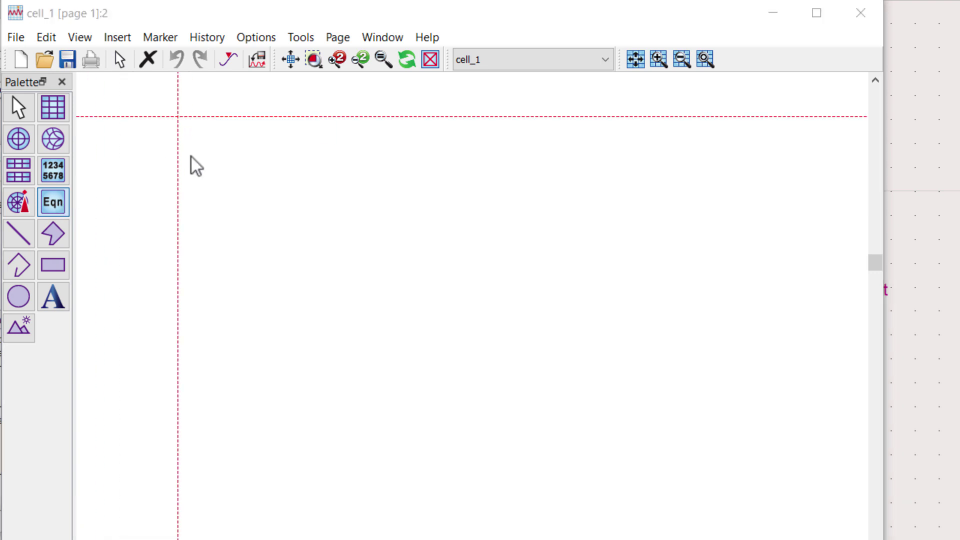
type("G")
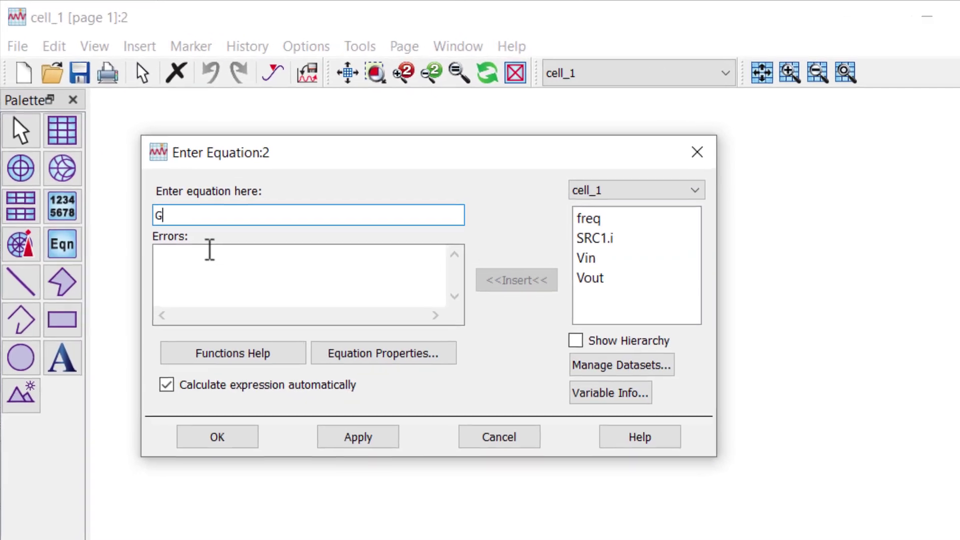
type("ain")
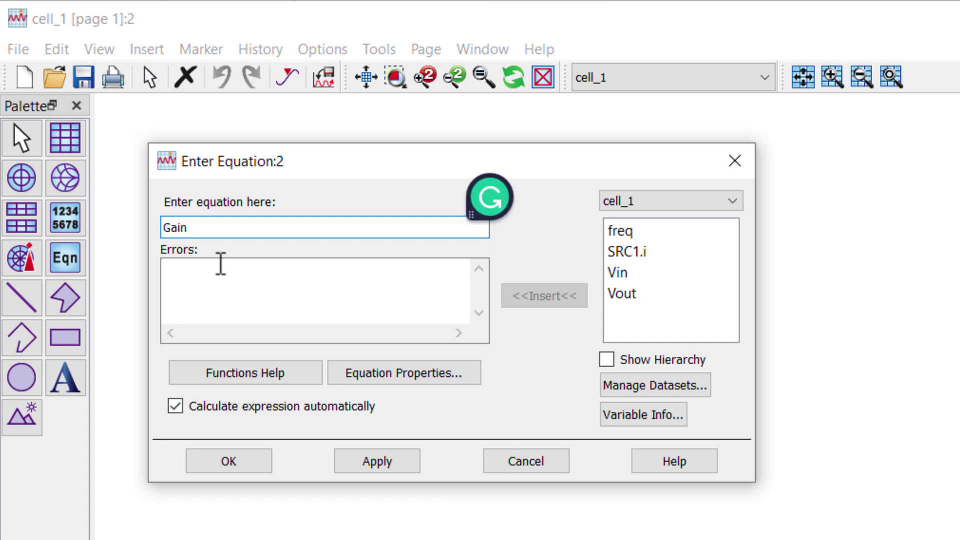
type("=")
type("db(")
Complete the equation as Gain = db(Vout/Vin) by inserting Vout and Vin, and confirm it
left_click(625, 295)
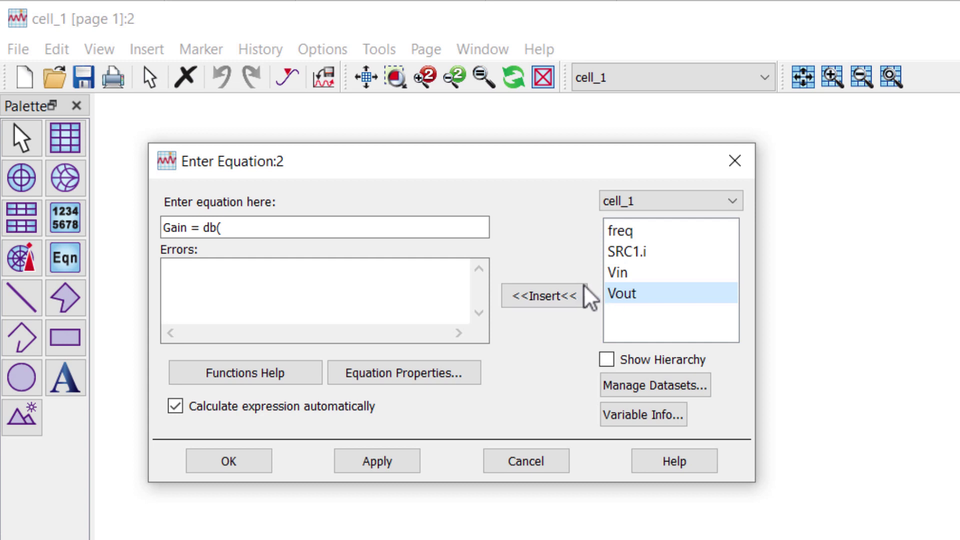
left_click(543, 297)
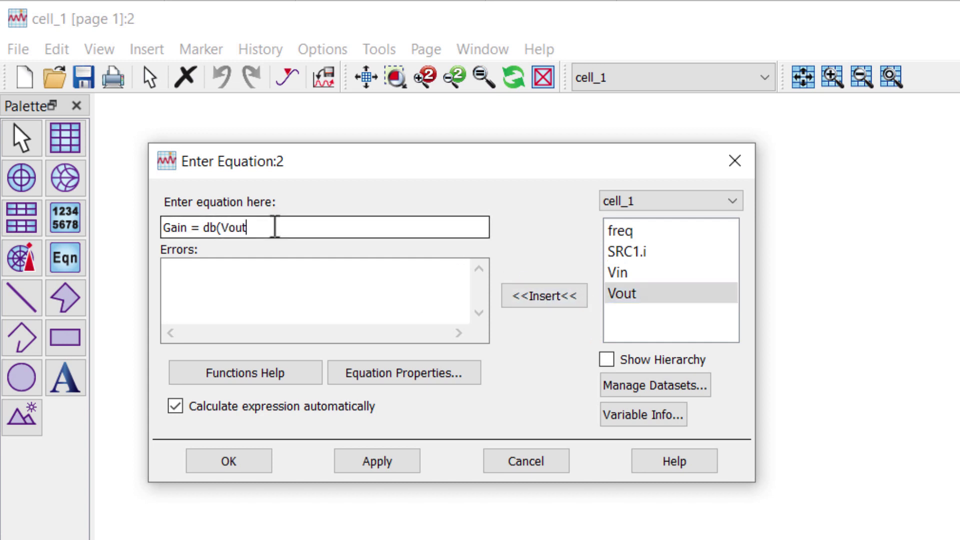
left_click(275, 227)
type("/")
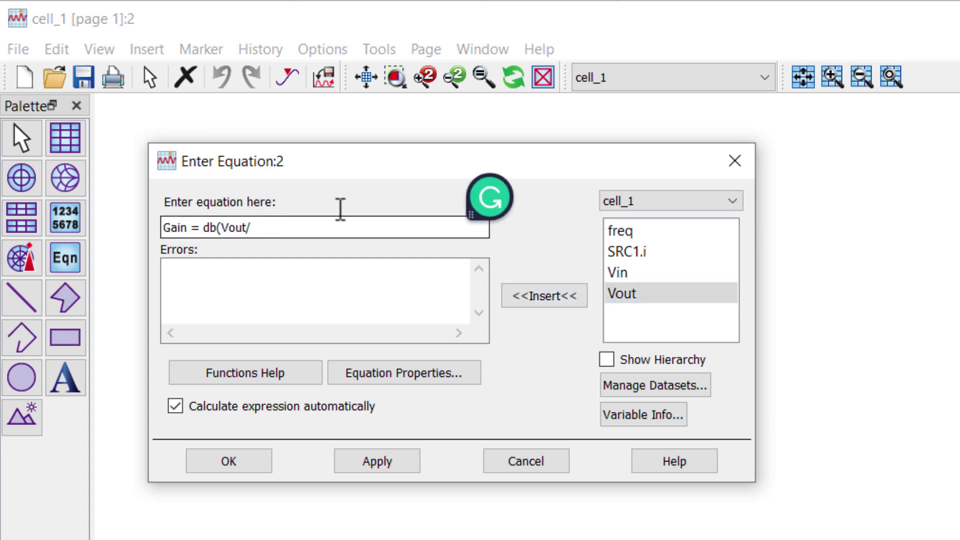
left_click(616, 272)
left_click(547, 303)
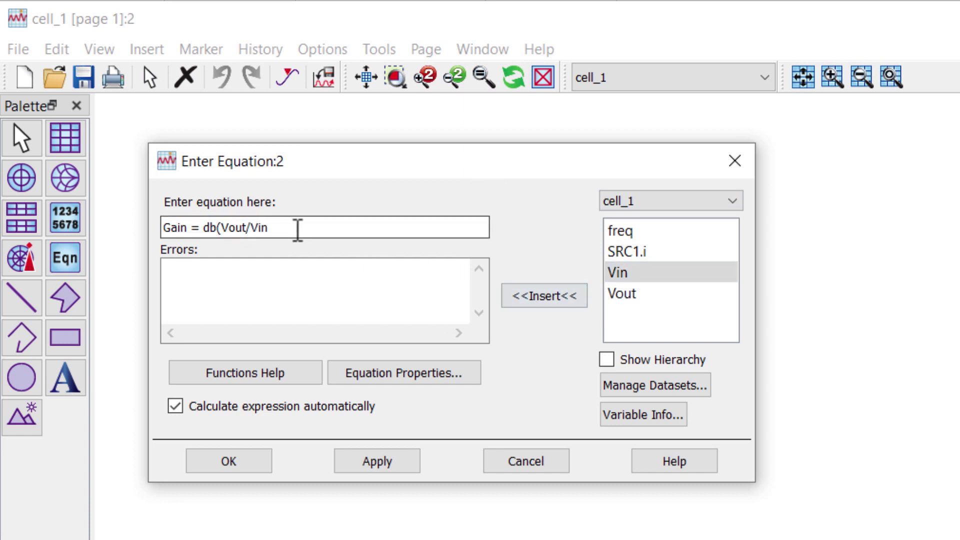
left_click(294, 228)
type(")")
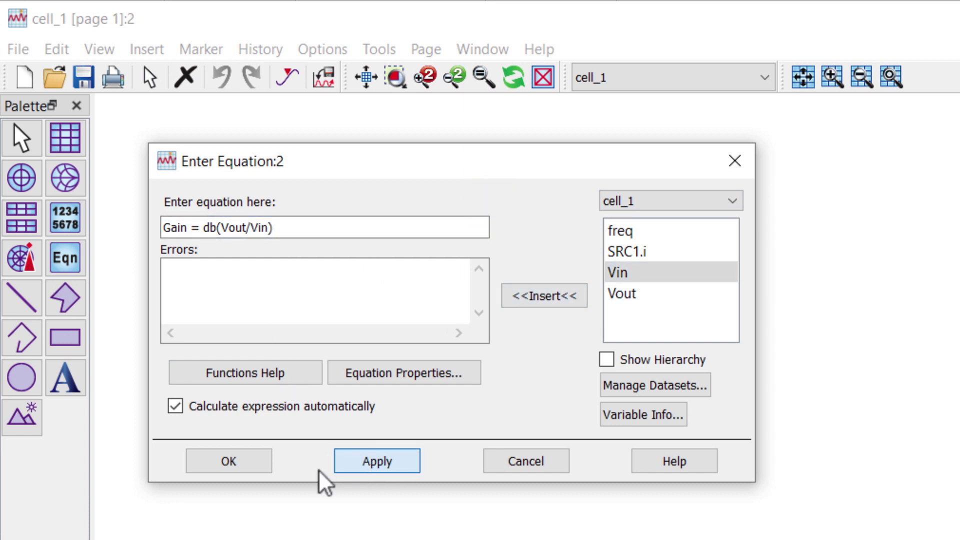
left_click(229, 461)
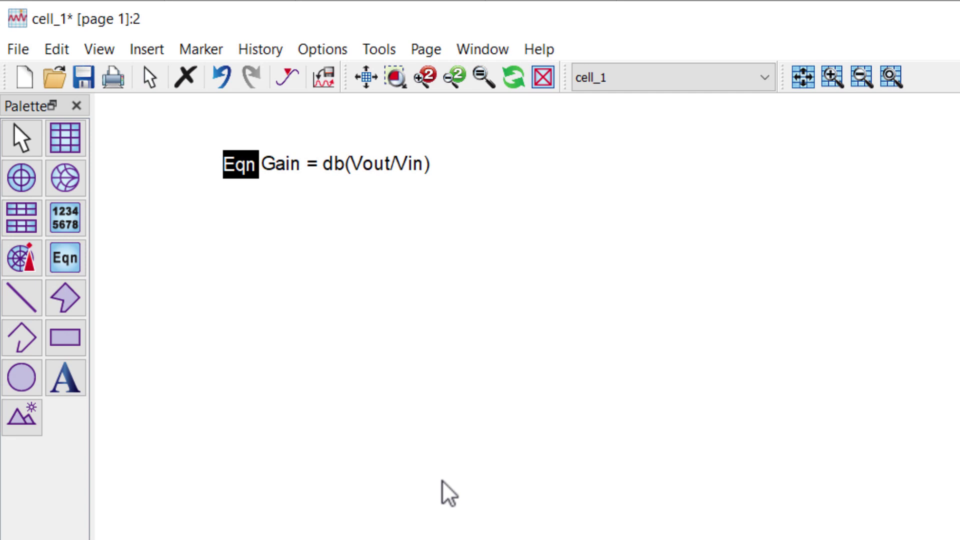
Place a rectangular plot and add the Gain equation from the Equations dataset as its trace
left_click(64, 144)
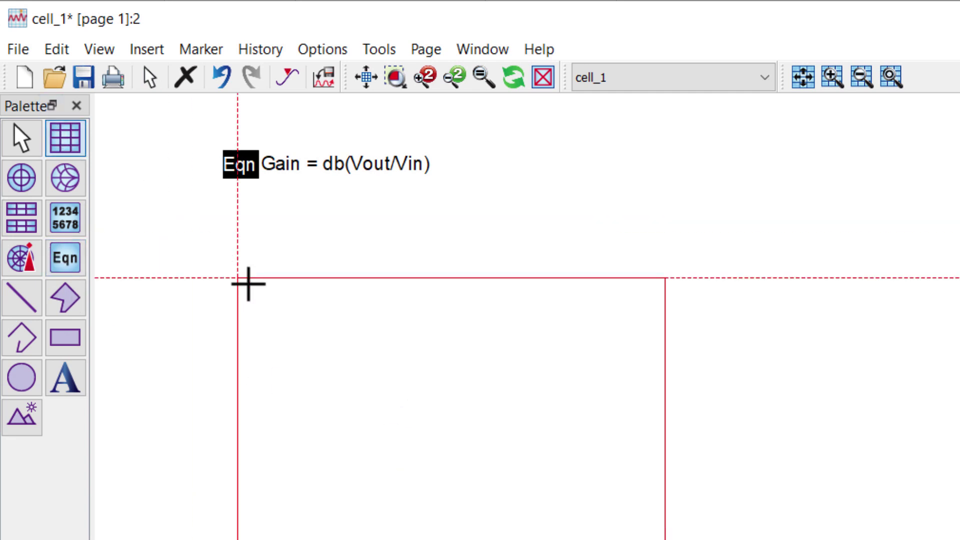
left_click(253, 268)
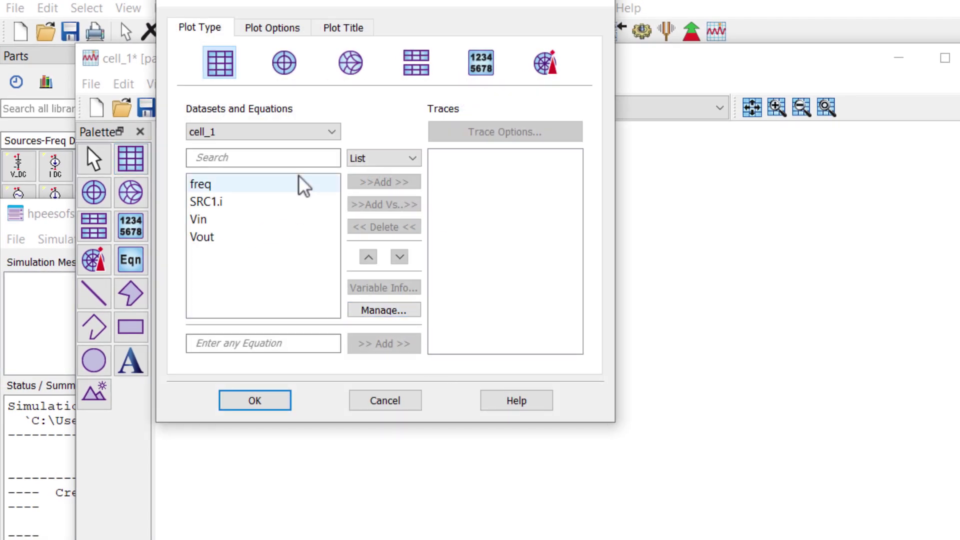
left_click(330, 134)
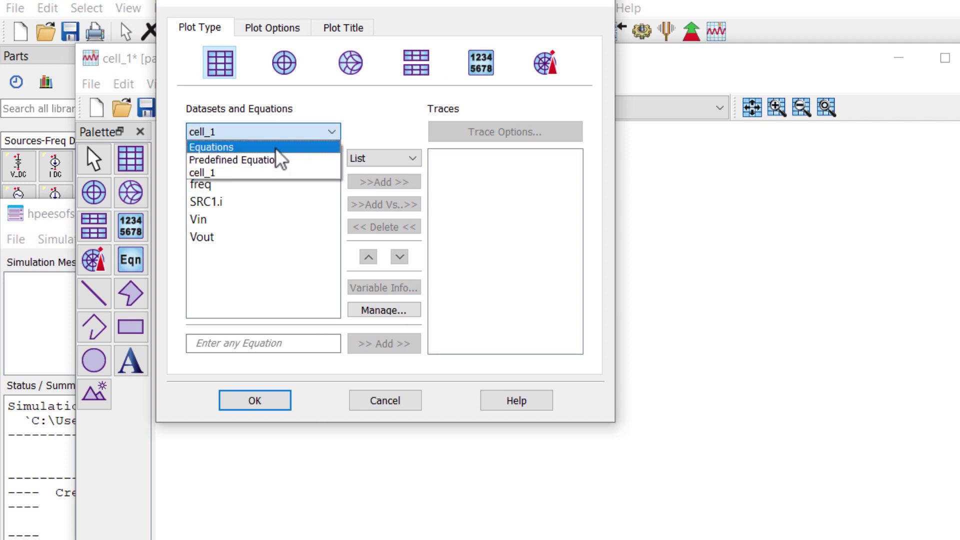
left_click(260, 147)
left_click(220, 185)
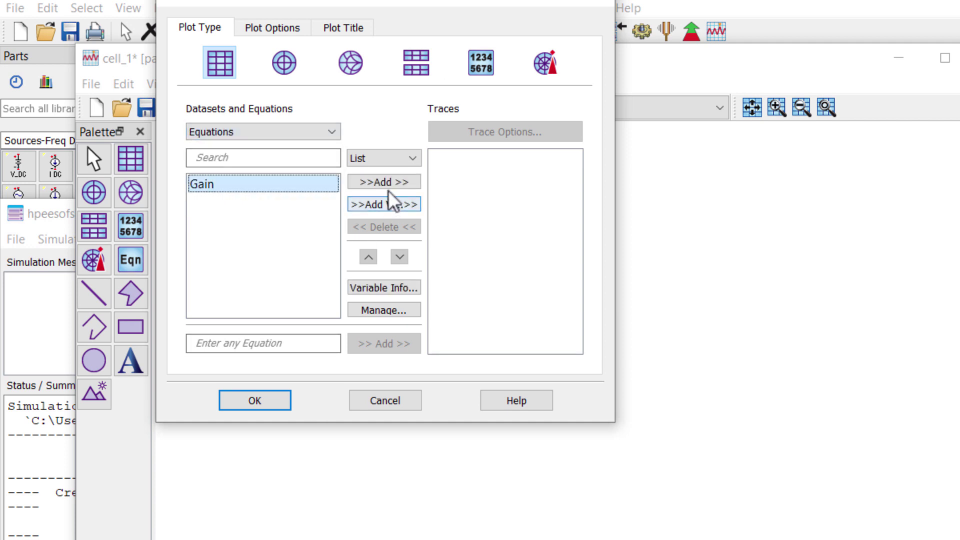
left_click(390, 183)
Set the plot's X axis to a logarithmic scale and fit the Gain-versus-freq plot in view
left_click(272, 28)
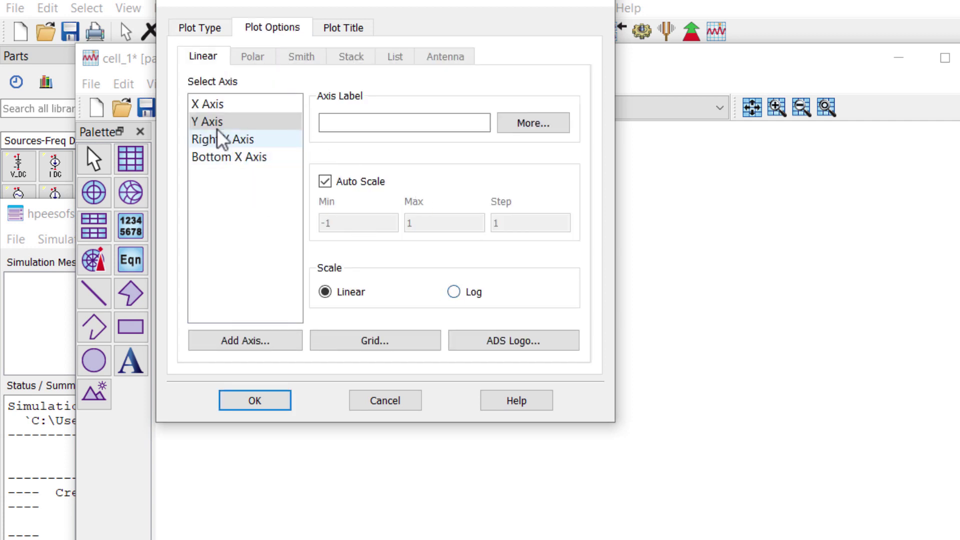
left_click(208, 104)
left_click(454, 293)
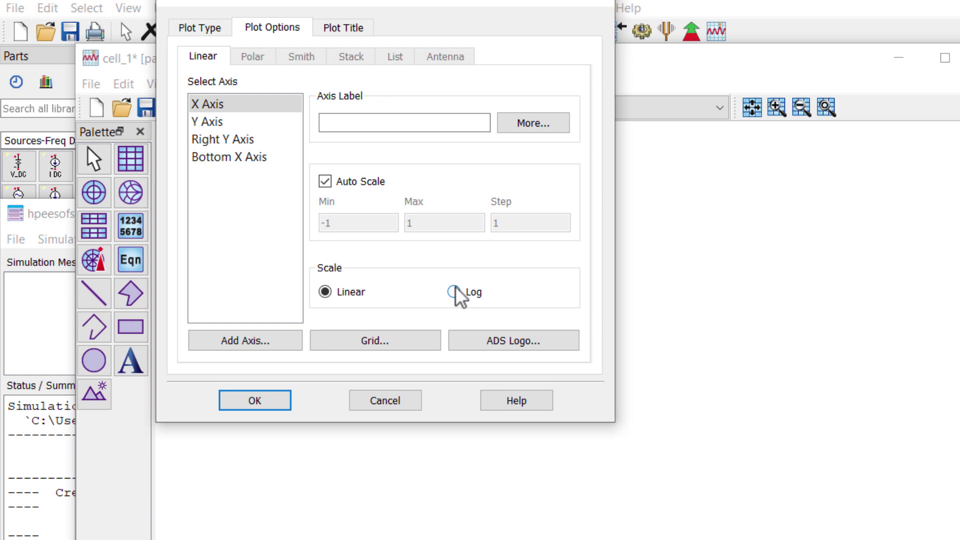
left_click(255, 400)
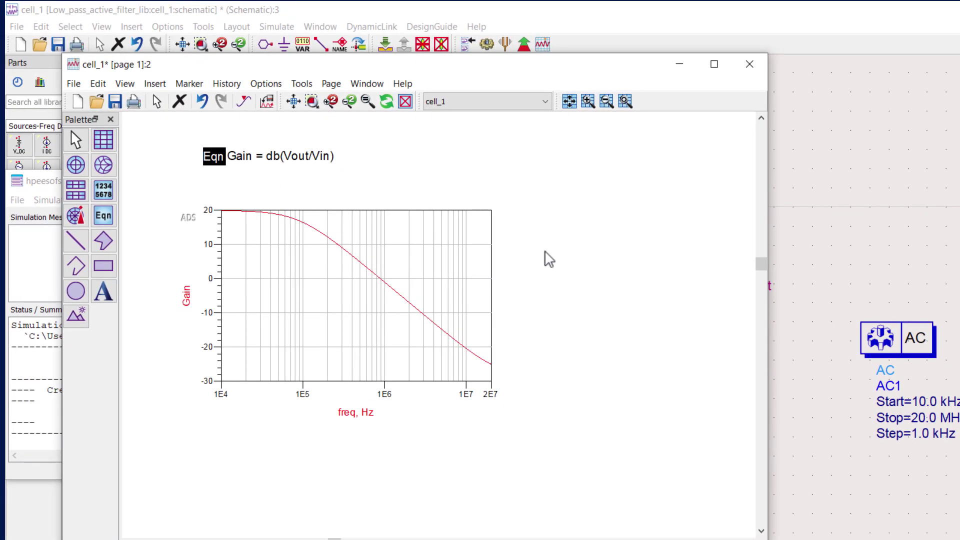
left_click(294, 102)
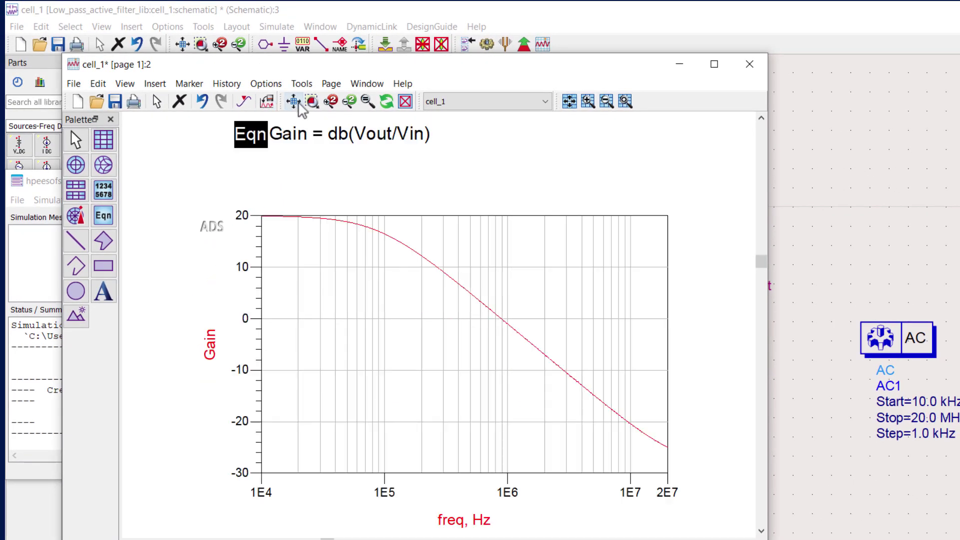